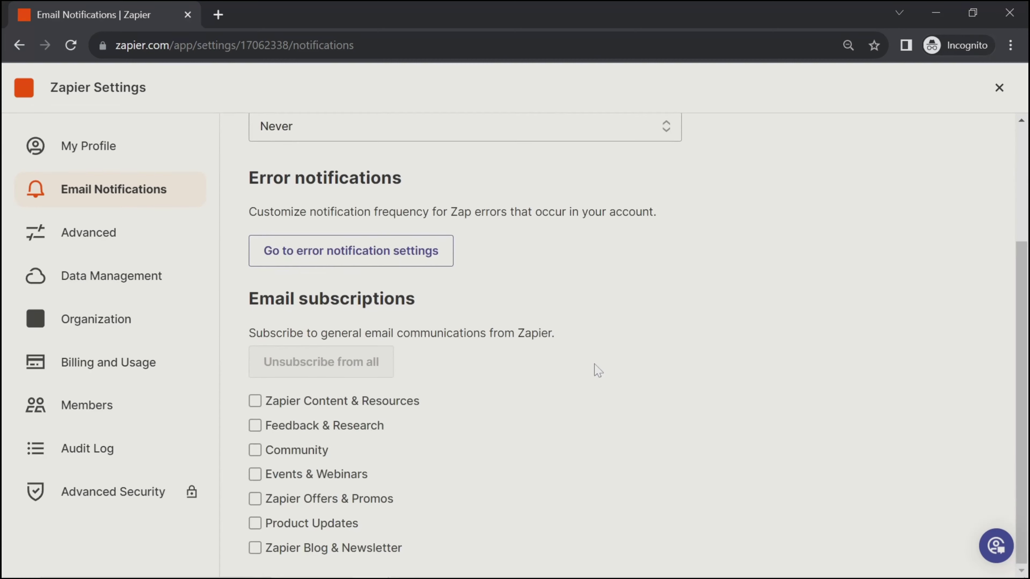
- Review the Advanced, Data Management and Organization settings of the account
{"action": "left_click", "coordinate": [89, 239]}
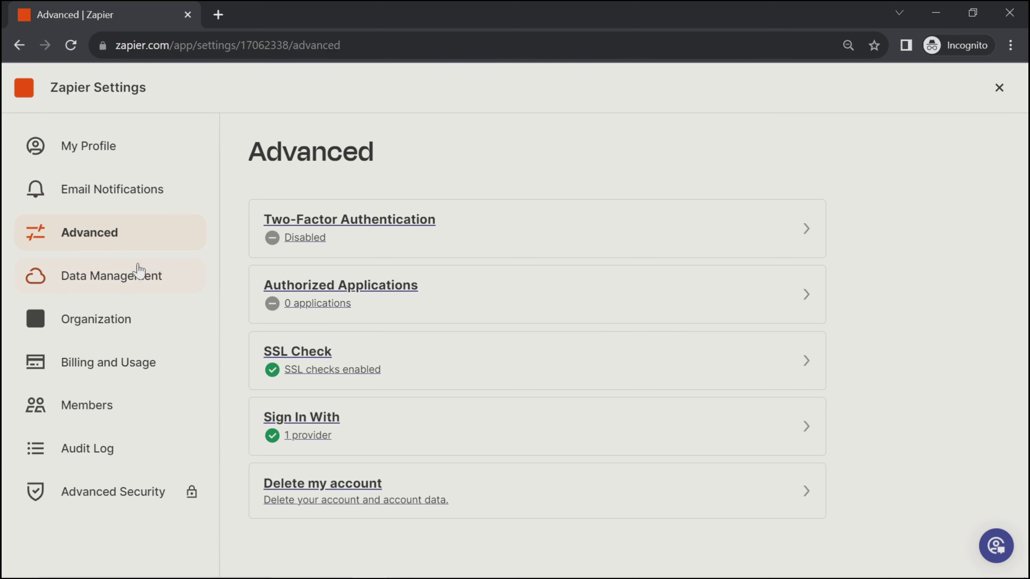
{"action": "left_click", "coordinate": [138, 277]}
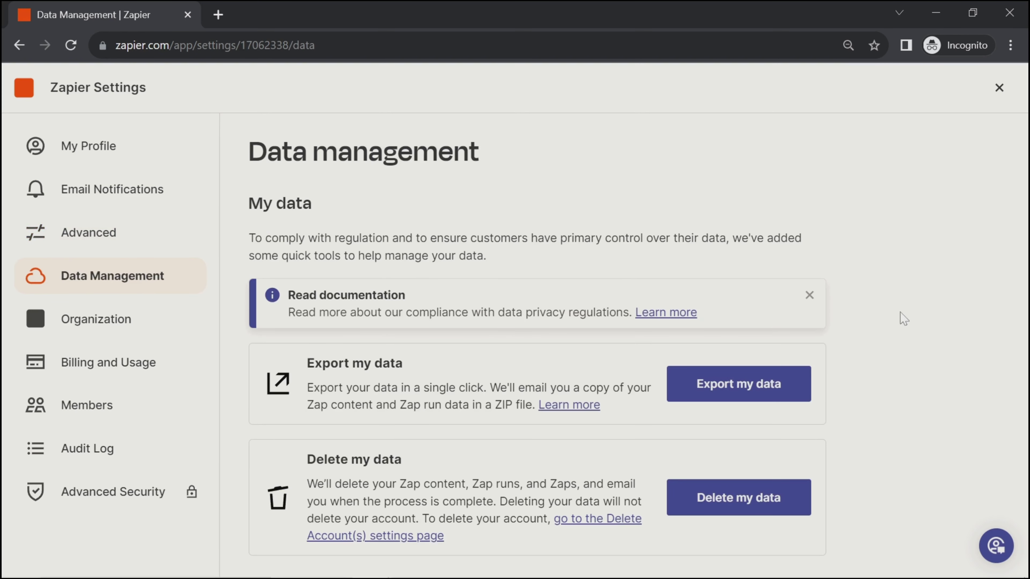
{"action": "left_click", "coordinate": [97, 319]}
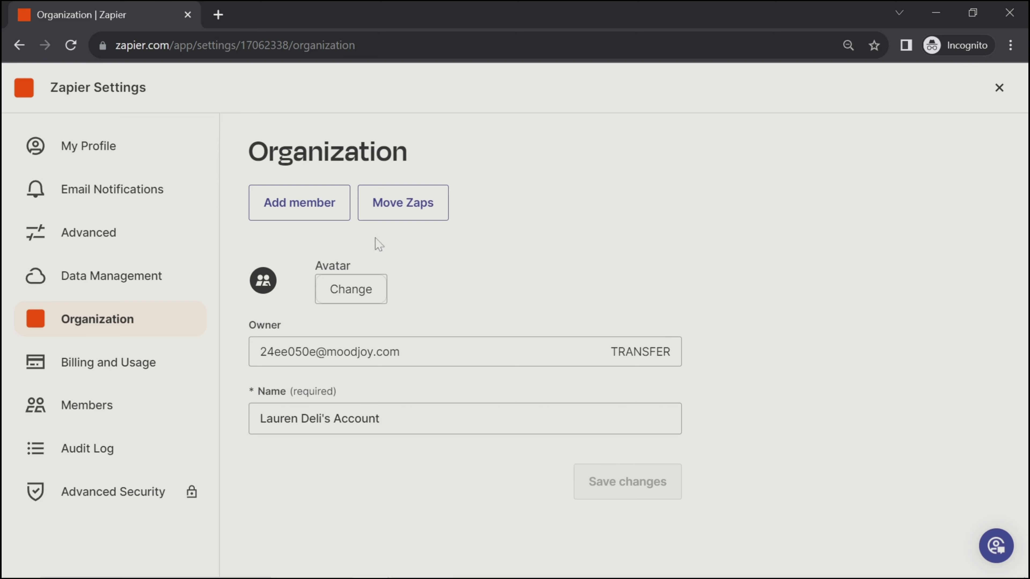
- Cancel the pending Admin invitation among the organization's invited members
{"action": "left_click", "coordinate": [299, 203]}
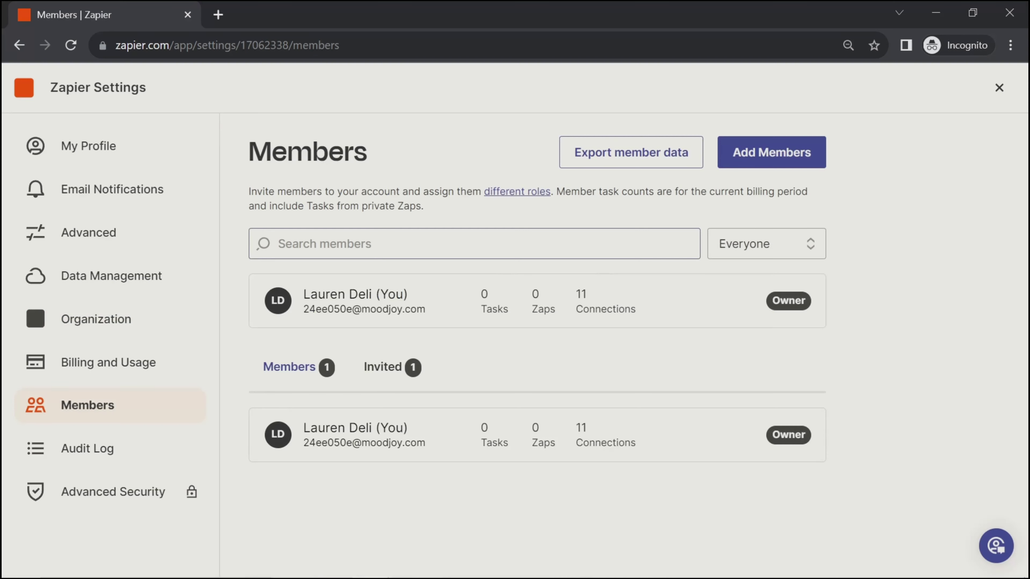
{"action": "left_click", "coordinate": [385, 367]}
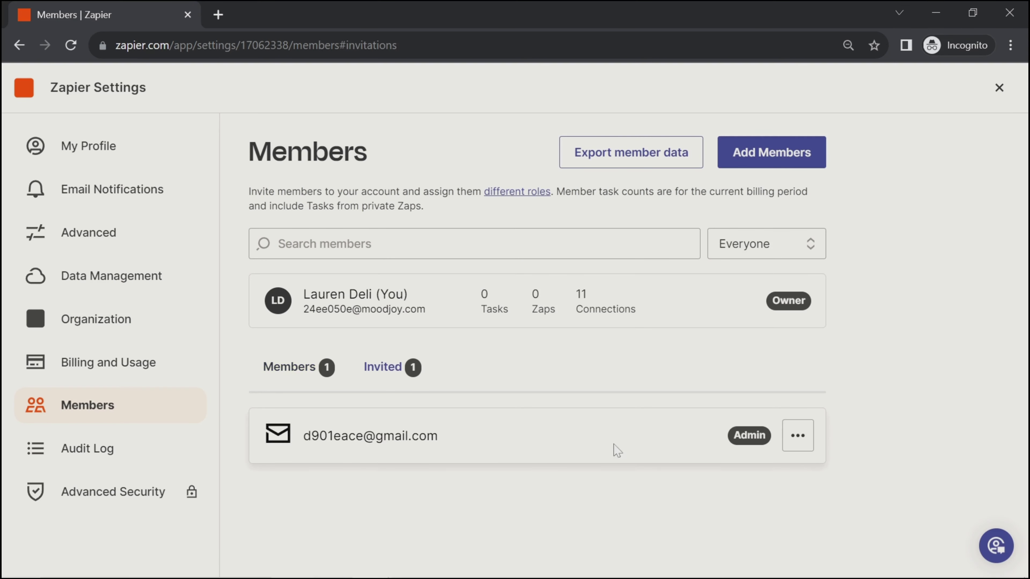
{"action": "left_click", "coordinate": [797, 443]}
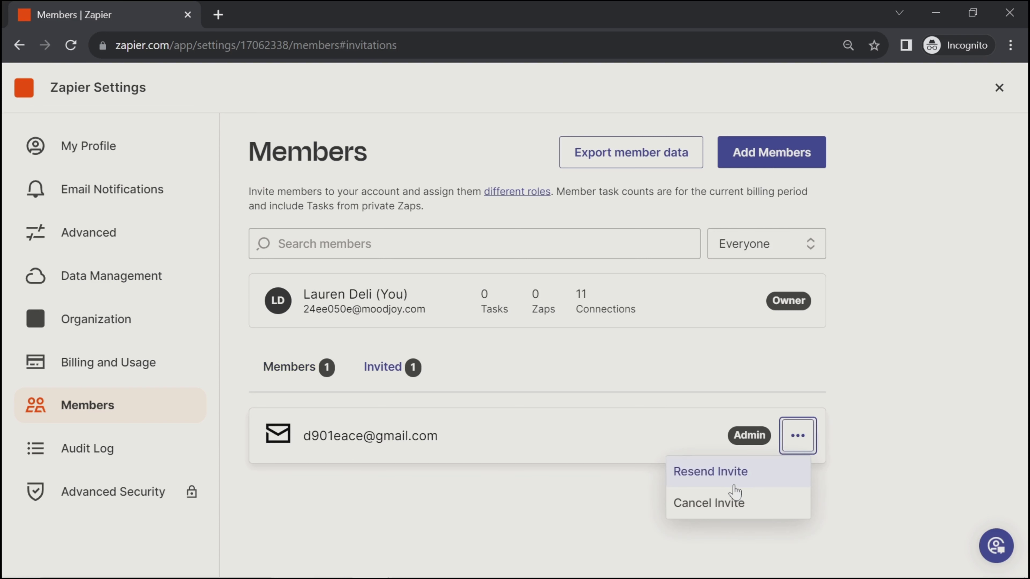
{"action": "left_click", "coordinate": [728, 503]}
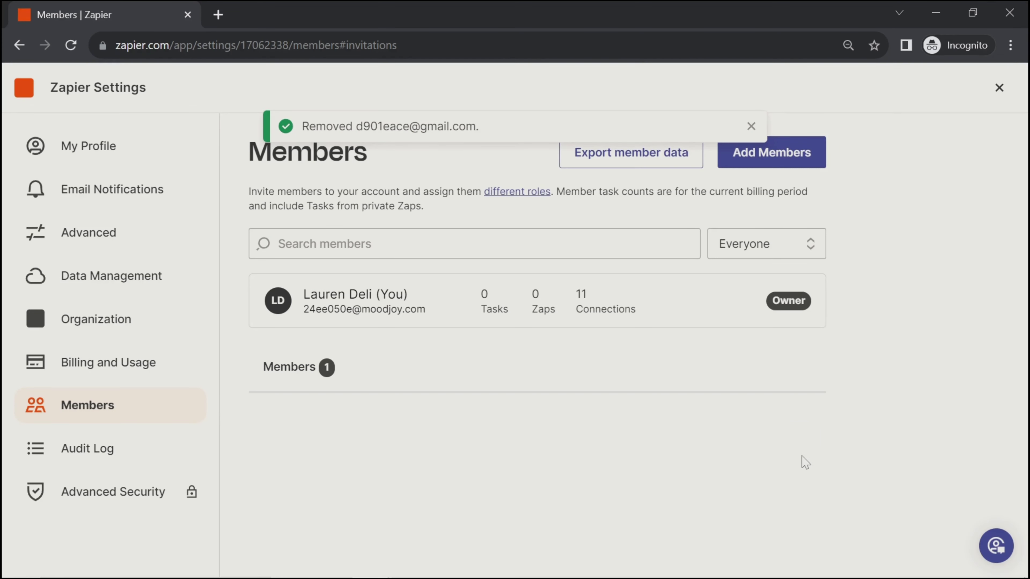
- Open the form for inviting members and examine the available member roles
{"action": "left_click", "coordinate": [790, 160]}
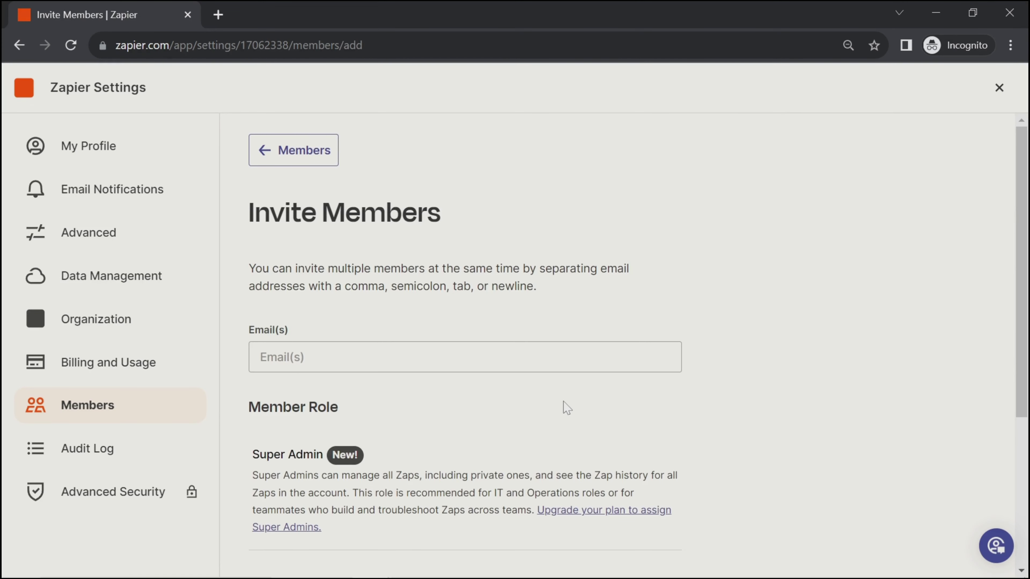
{"action": "scroll", "coordinate": [567, 408], "scroll_direction": "down", "scroll_amount": 2}
{"action": "scroll", "coordinate": [567, 407], "scroll_direction": "down", "scroll_amount": 4}
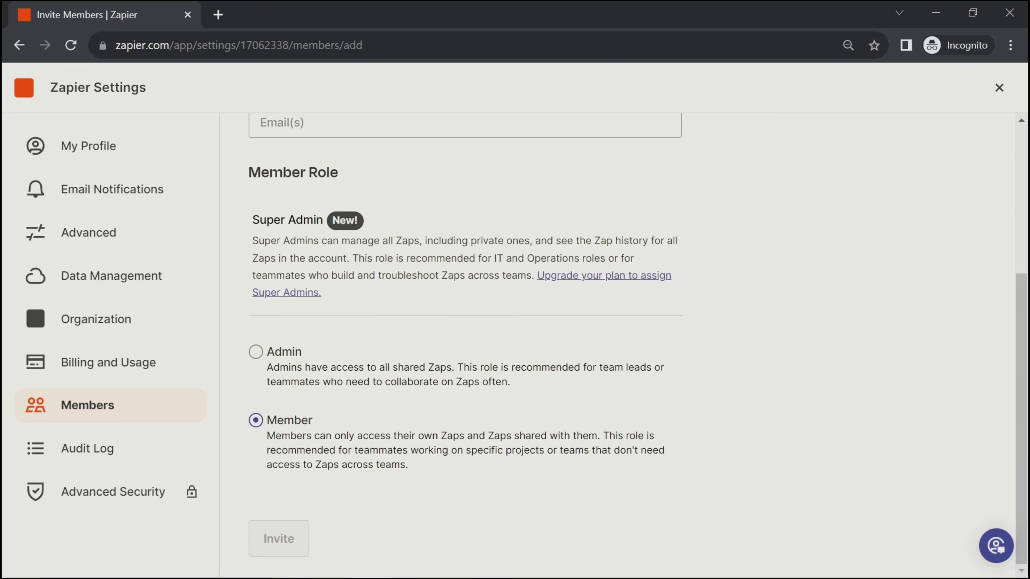
{"action": "scroll", "coordinate": [567, 408], "scroll_direction": "up", "scroll_amount": 6}
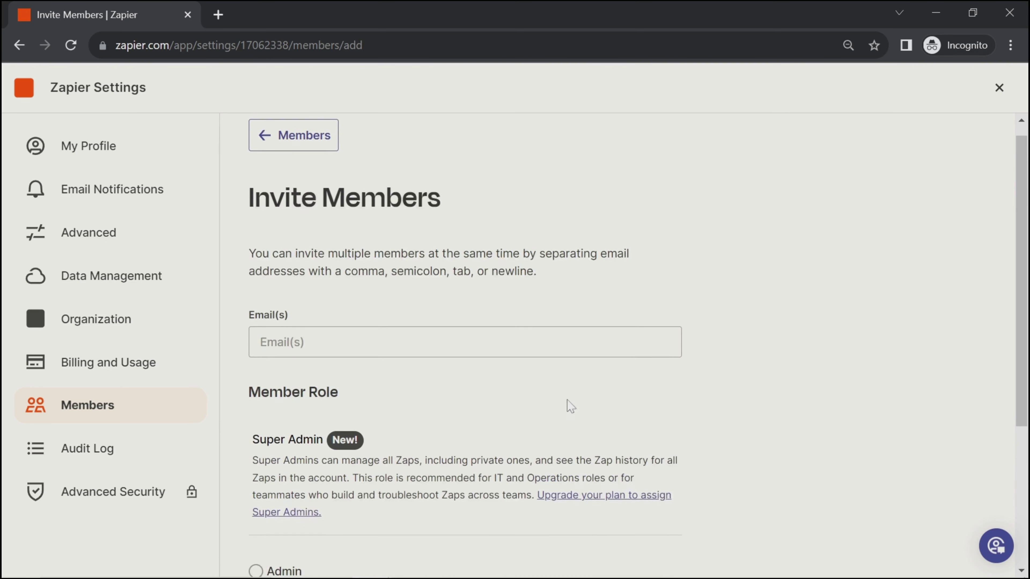
- Examine the Zap actions recorded in the Audit Log down to its oldest entries
{"action": "left_click", "coordinate": [119, 449]}
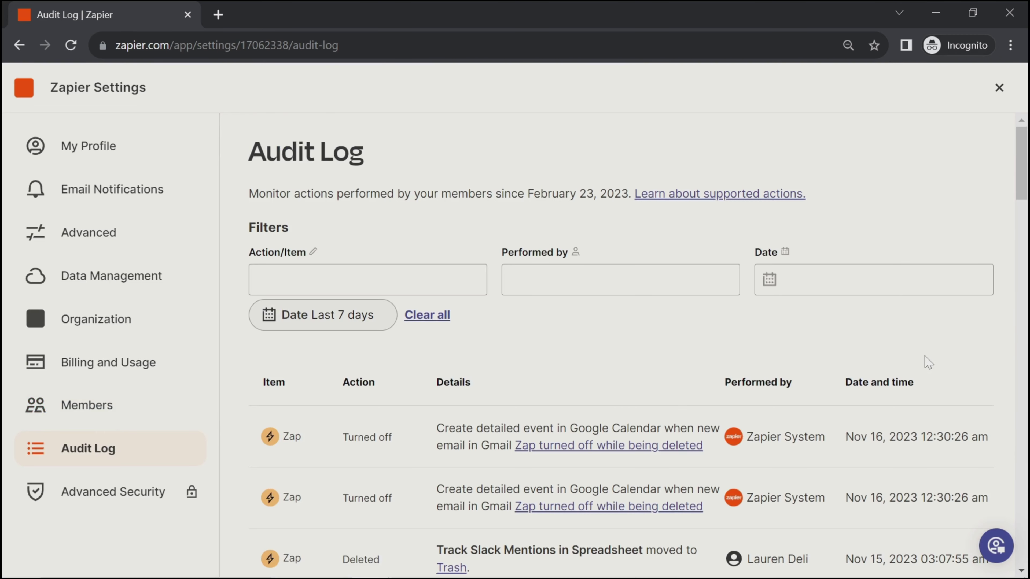
{"action": "scroll", "coordinate": [926, 358], "scroll_direction": "down", "scroll_amount": 2}
{"action": "scroll", "coordinate": [928, 361], "scroll_direction": "down", "scroll_amount": 8}
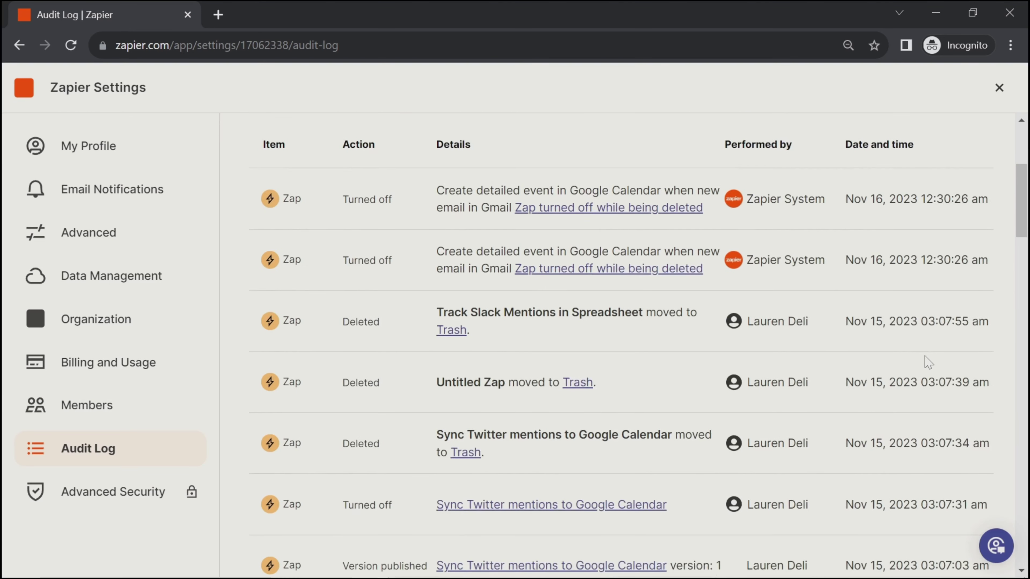
{"action": "scroll", "coordinate": [928, 362], "scroll_direction": "down", "scroll_amount": 10}
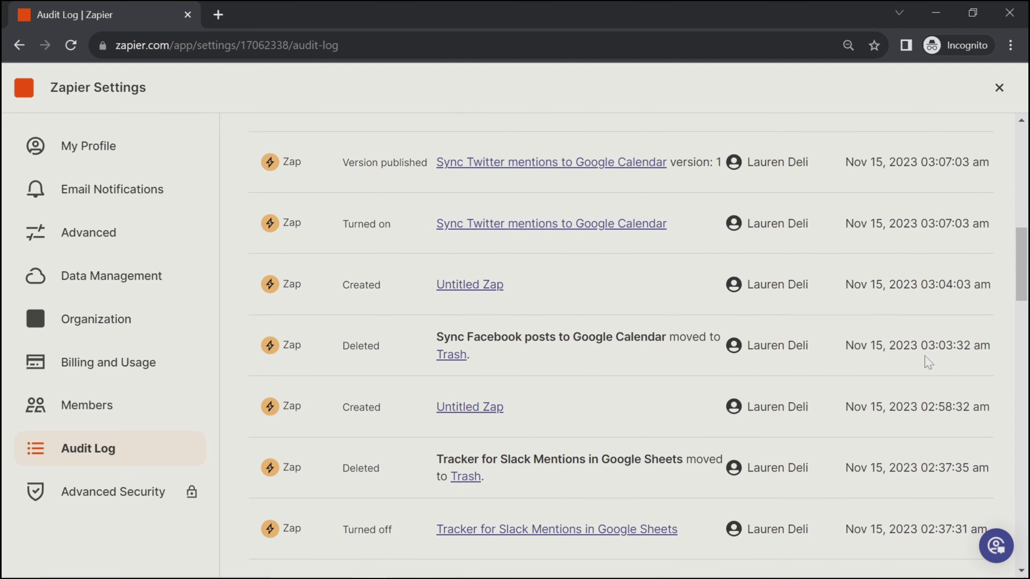
{"action": "scroll", "coordinate": [928, 362], "scroll_direction": "down", "scroll_amount": 13}
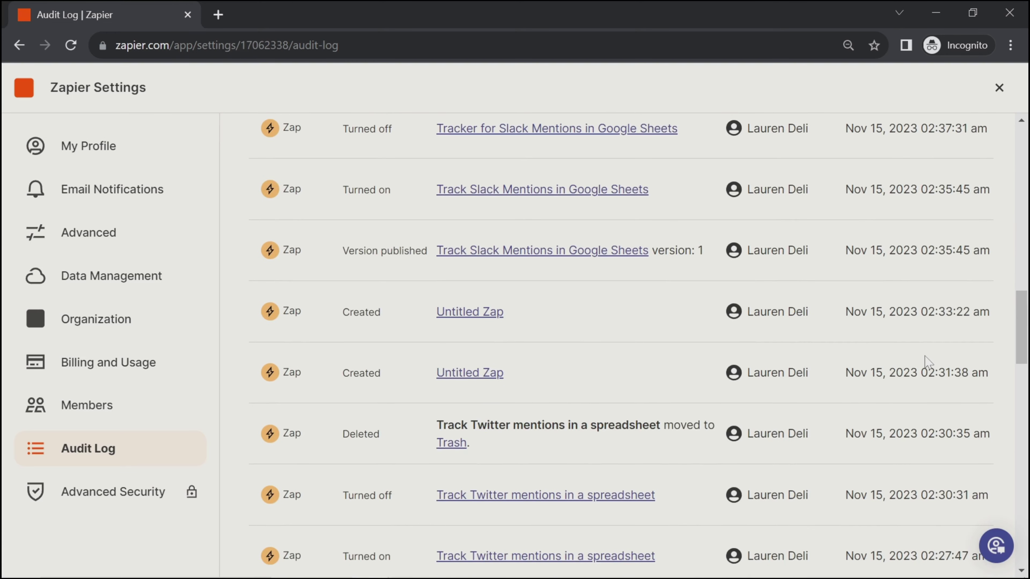
{"action": "scroll", "coordinate": [927, 361], "scroll_direction": "down", "scroll_amount": 16}
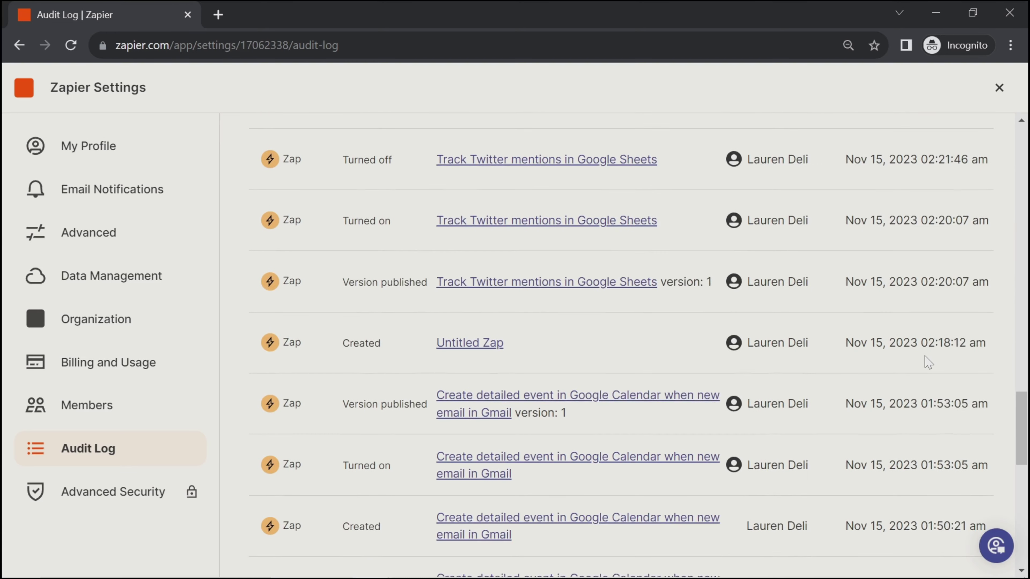
{"action": "scroll", "coordinate": [928, 362], "scroll_direction": "down", "scroll_amount": 7}
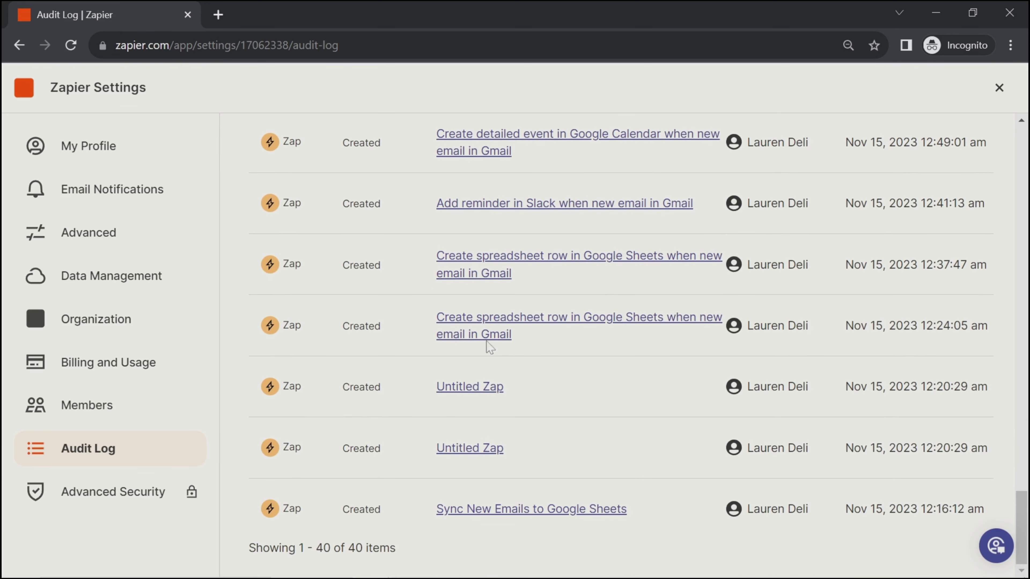
{"action": "scroll", "coordinate": [587, 345], "scroll_direction": "up", "scroll_amount": 2}
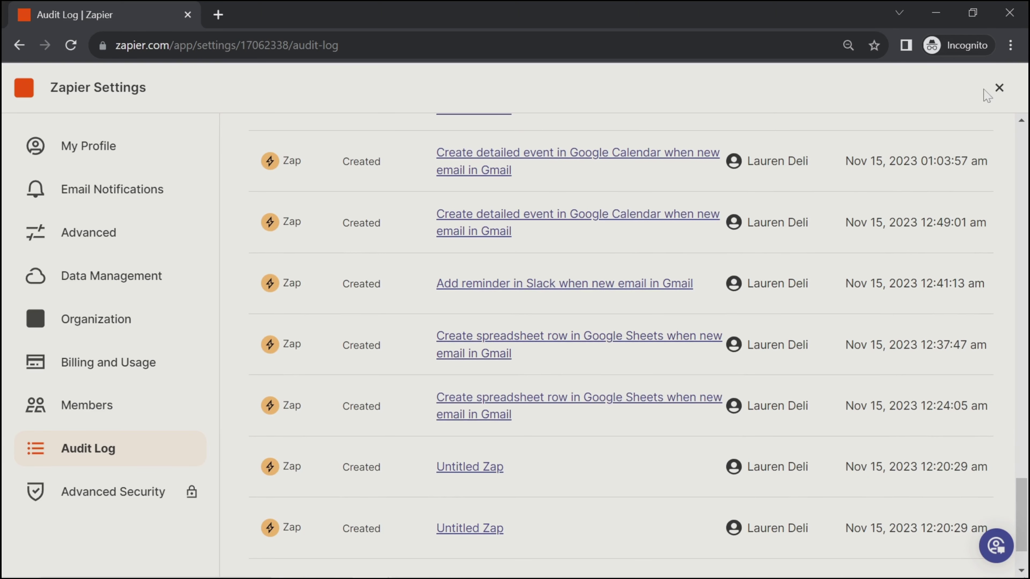
- Leave the settings and create a Zaps folder titled "Important Files" that is shared with teammates
{"action": "left_click", "coordinate": [997, 87]}
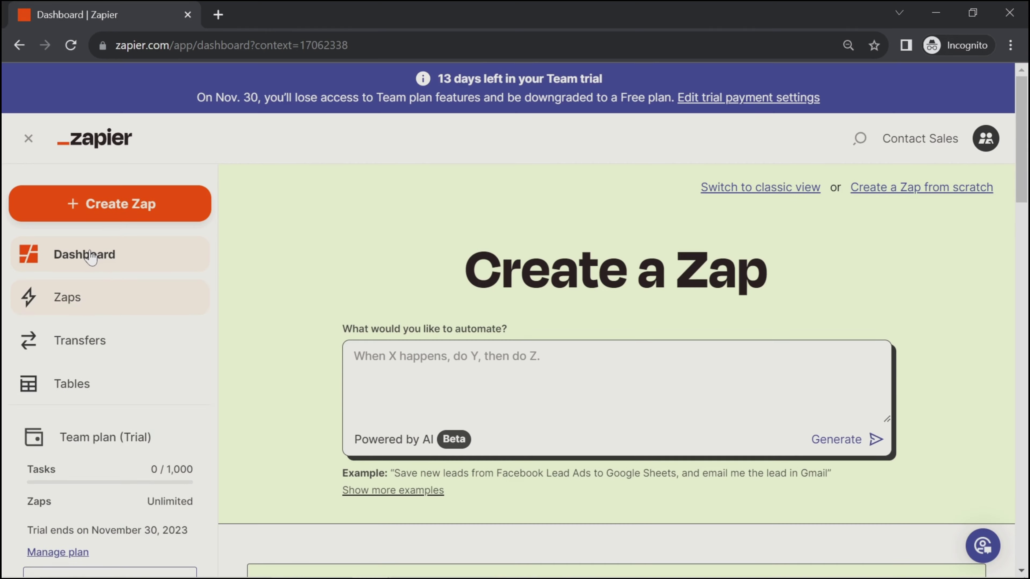
{"action": "left_click", "coordinate": [82, 304]}
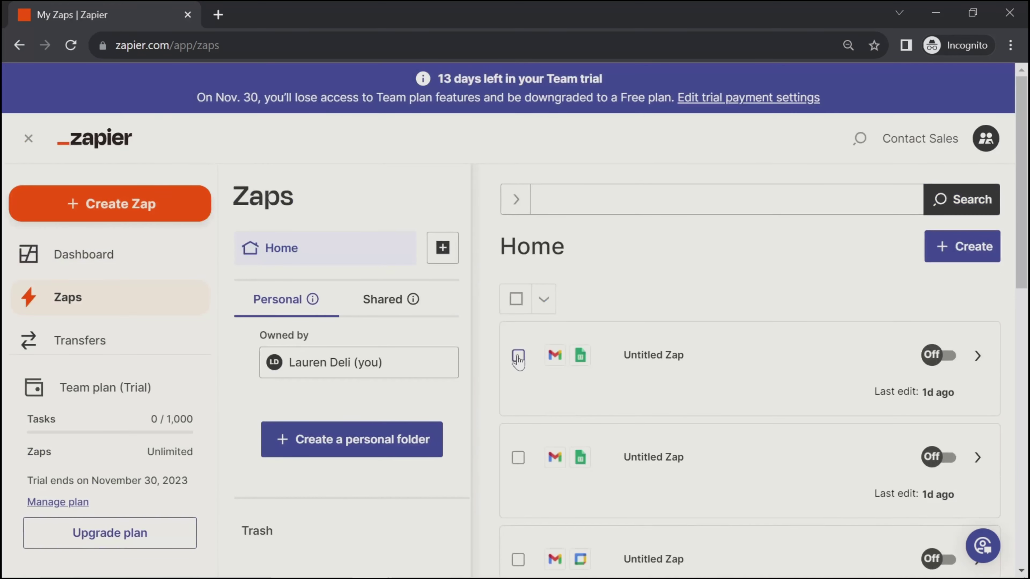
{"action": "left_click", "coordinate": [391, 442]}
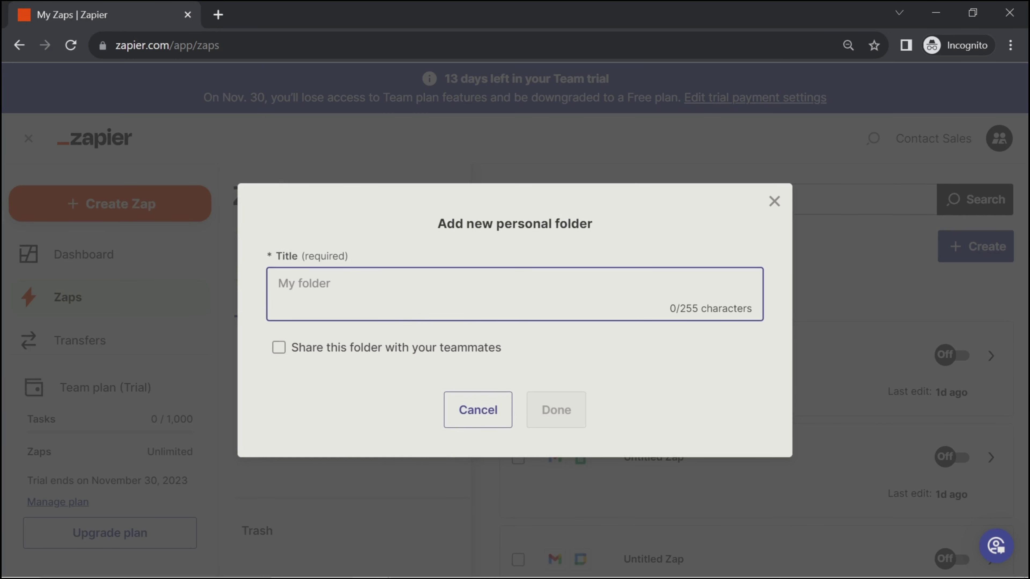
{"action": "type", "text": "Important Files"}
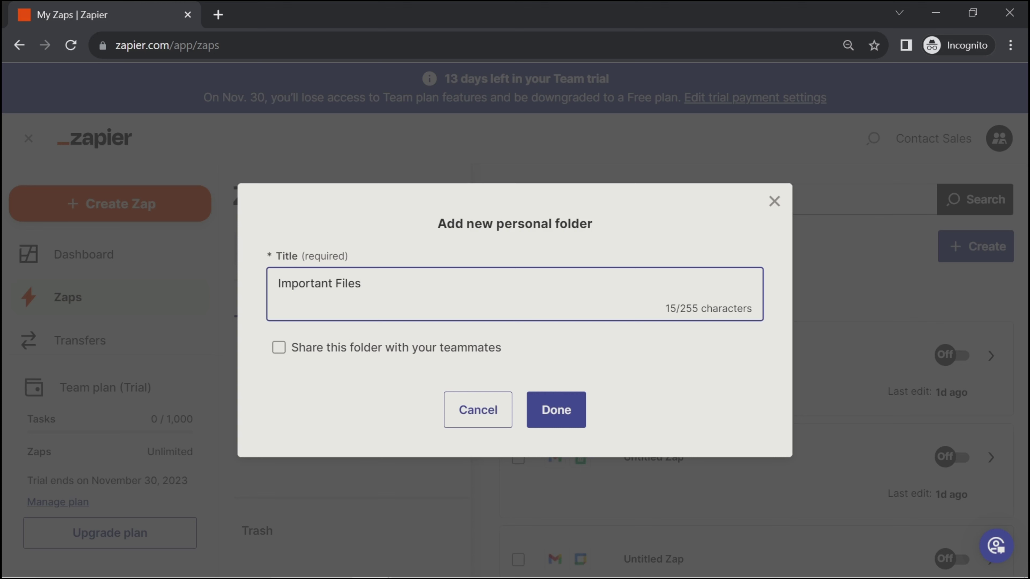
{"action": "left_click", "coordinate": [279, 348]}
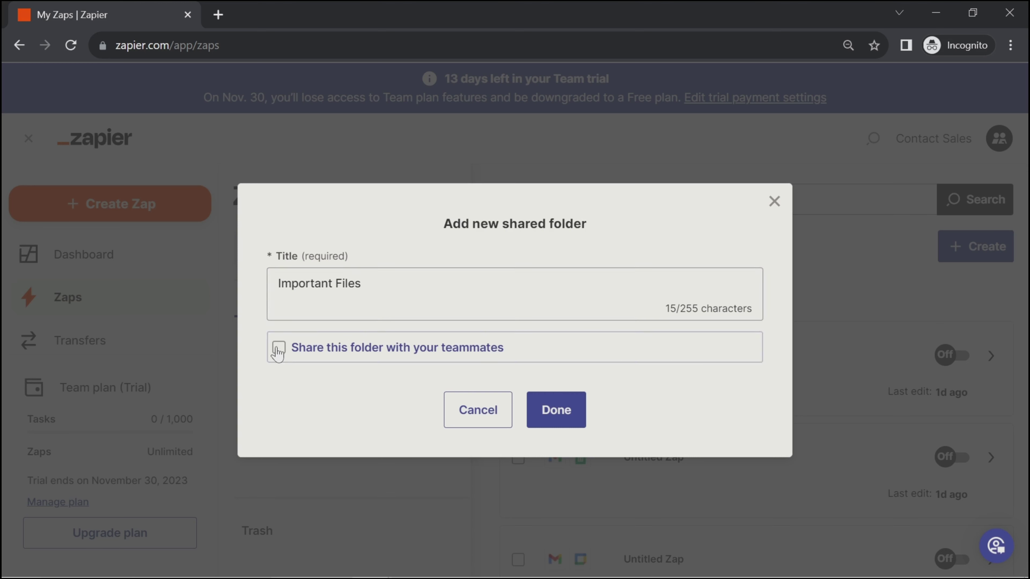
{"action": "left_click", "coordinate": [555, 411]}
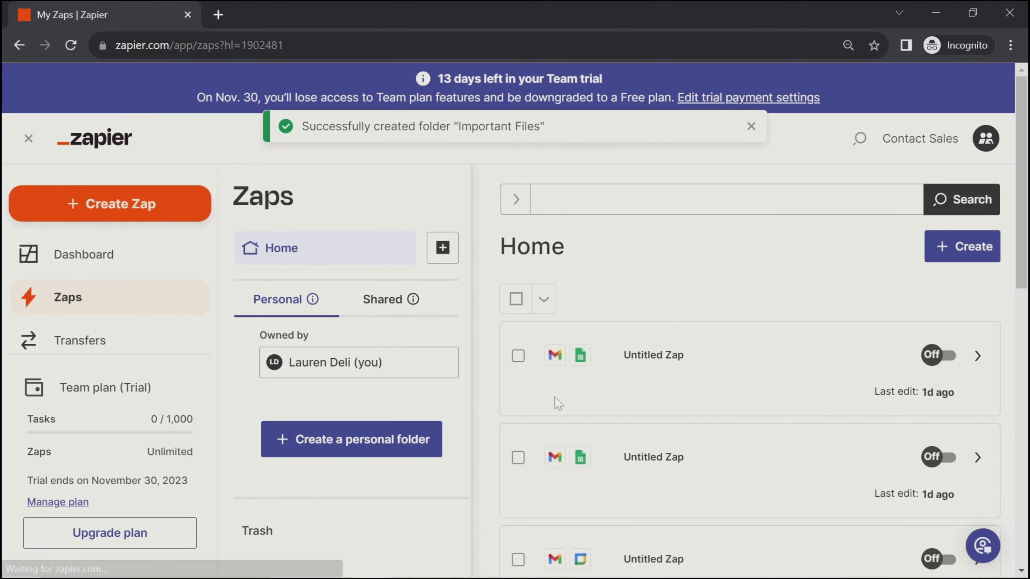
- Move the first two Untitled Zaps in Home, which link Gmail and Google Sheets, into the shared "Important Files" folder
{"action": "left_click", "coordinate": [518, 458]}
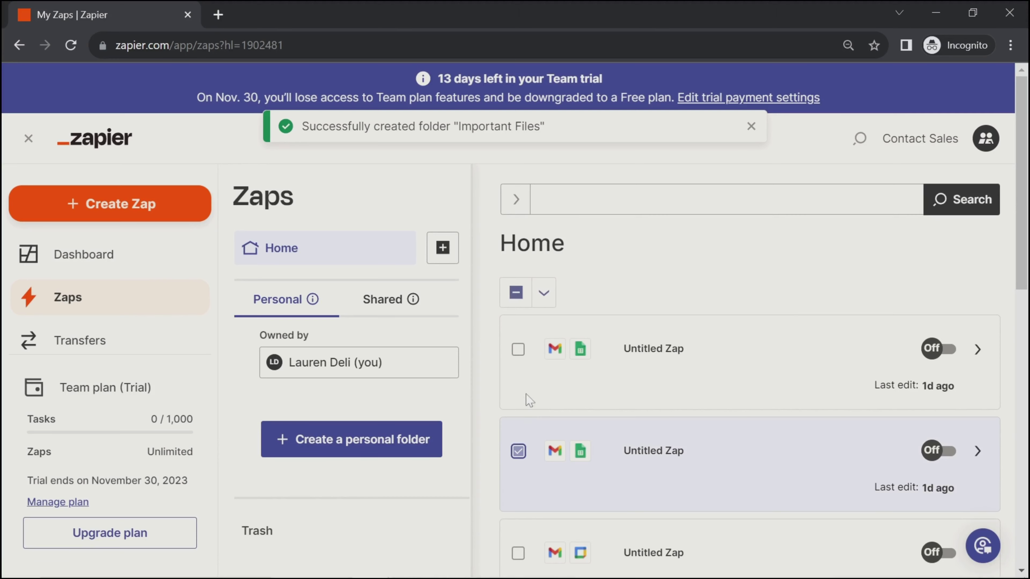
{"action": "left_click", "coordinate": [518, 350]}
{"action": "left_click", "coordinate": [543, 294]}
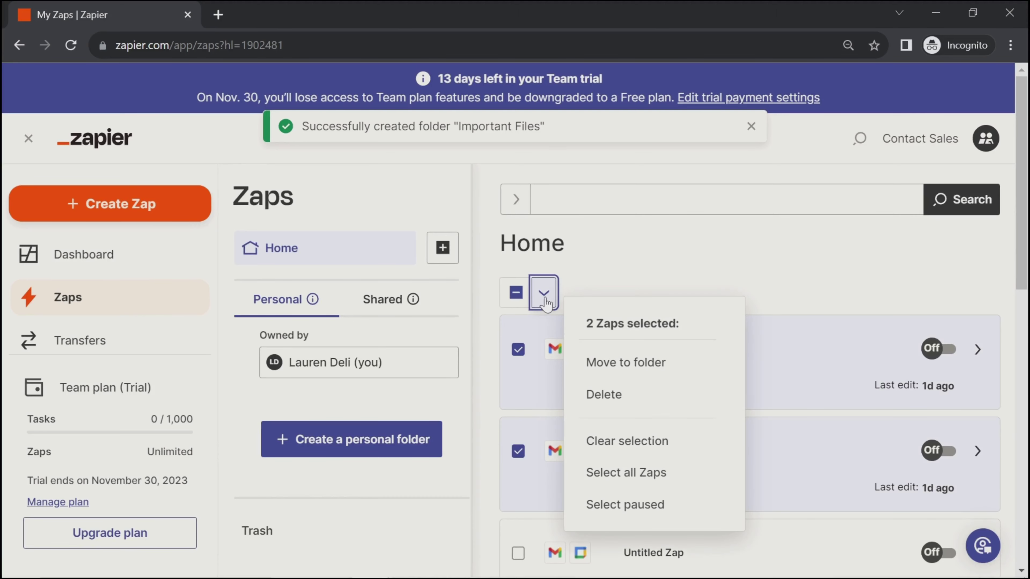
{"action": "left_click", "coordinate": [614, 364]}
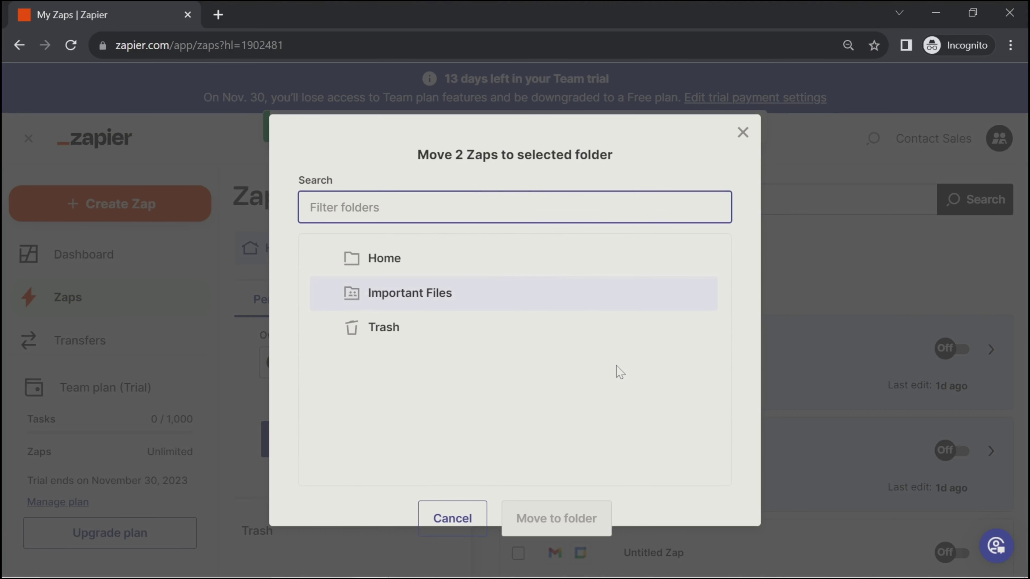
{"action": "left_click", "coordinate": [436, 299]}
{"action": "left_click", "coordinate": [553, 517]}
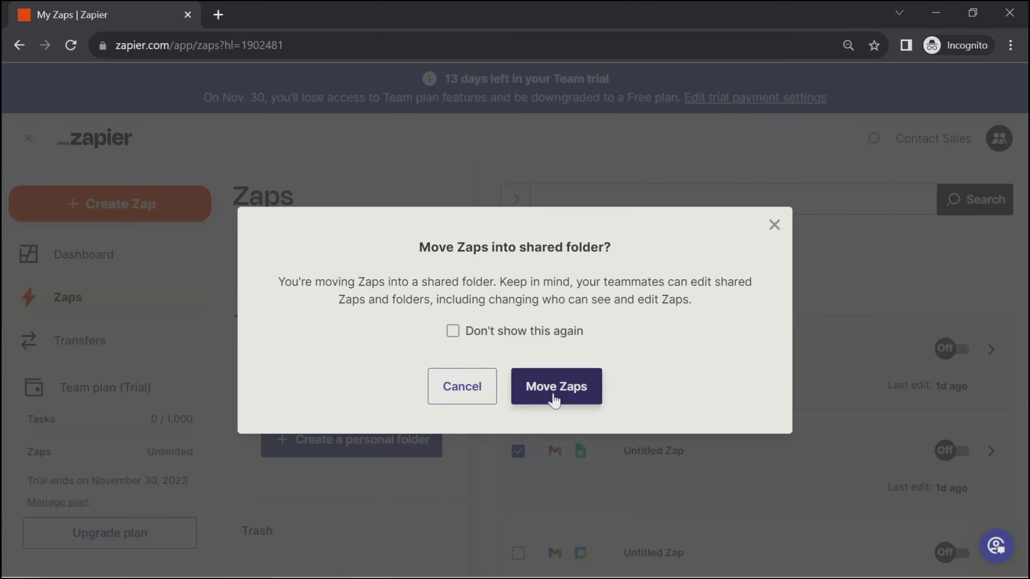
{"action": "left_click", "coordinate": [555, 398]}
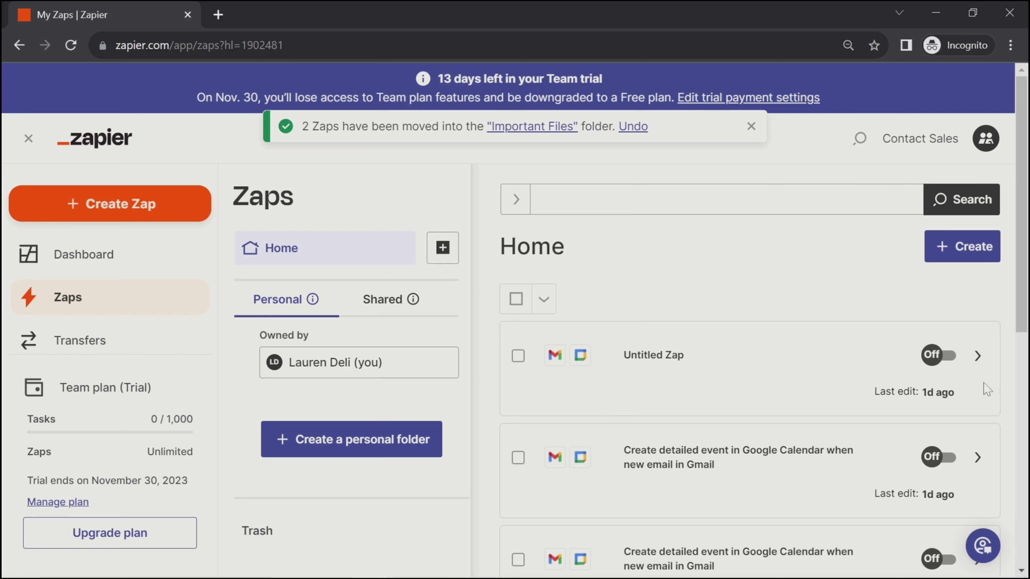
- Check the first Untitled Zap's details and delete it together with the "Create detailed event in Google Calendar when new email in Gmail" Zap directly below
{"action": "left_click", "coordinate": [518, 354]}
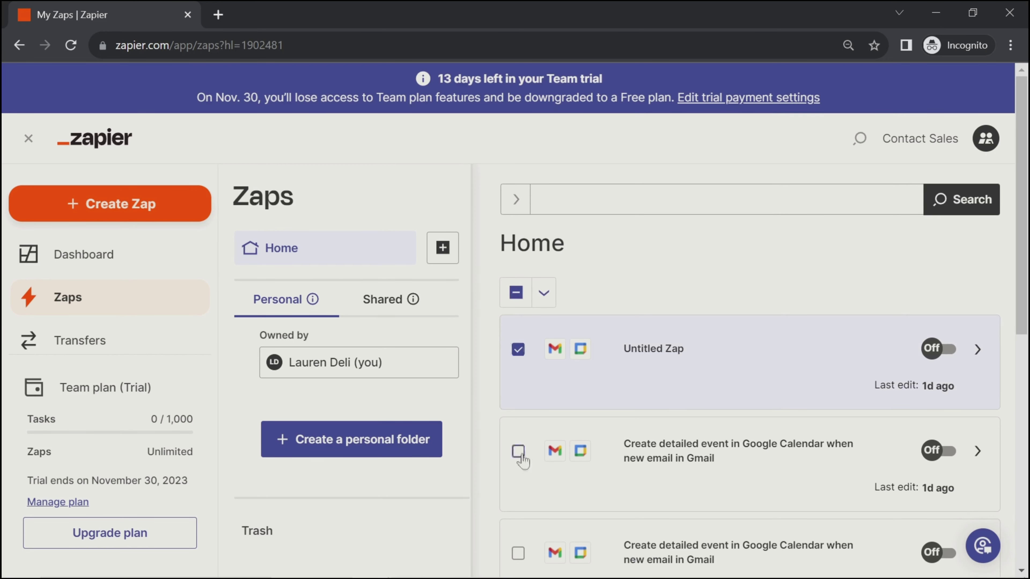
{"action": "left_click", "coordinate": [518, 451]}
{"action": "left_click", "coordinate": [983, 354]}
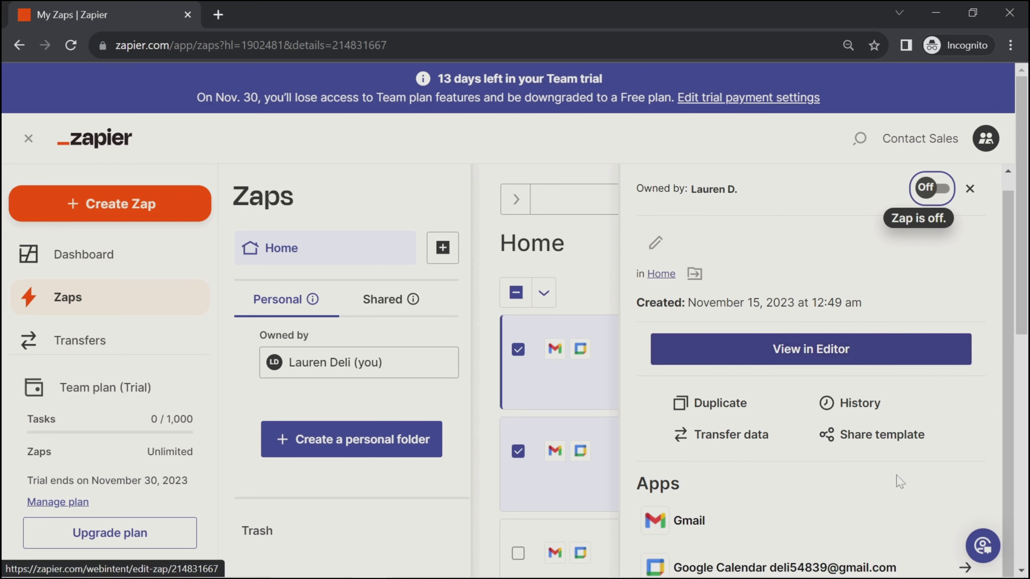
{"action": "scroll", "coordinate": [999, 258], "scroll_direction": "up", "scroll_amount": 1}
{"action": "left_click", "coordinate": [969, 204]}
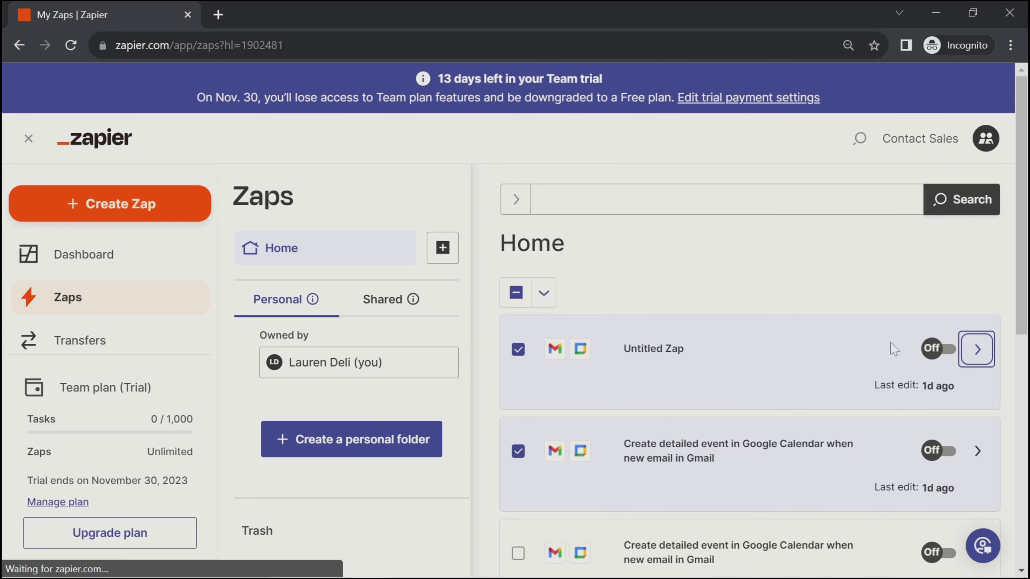
{"action": "left_click", "coordinate": [543, 293]}
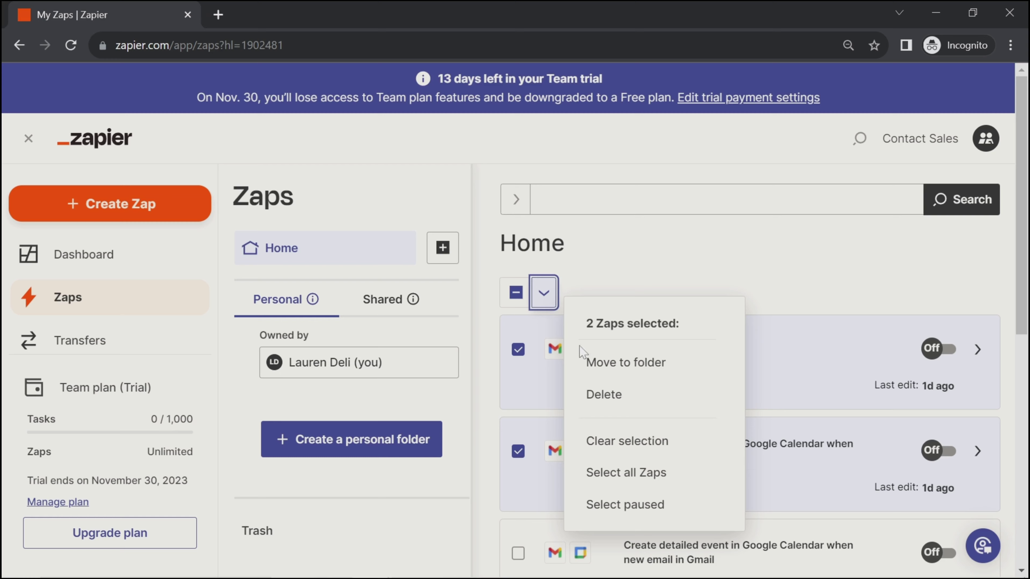
{"action": "left_click", "coordinate": [624, 405]}
{"action": "left_click", "coordinate": [570, 369]}
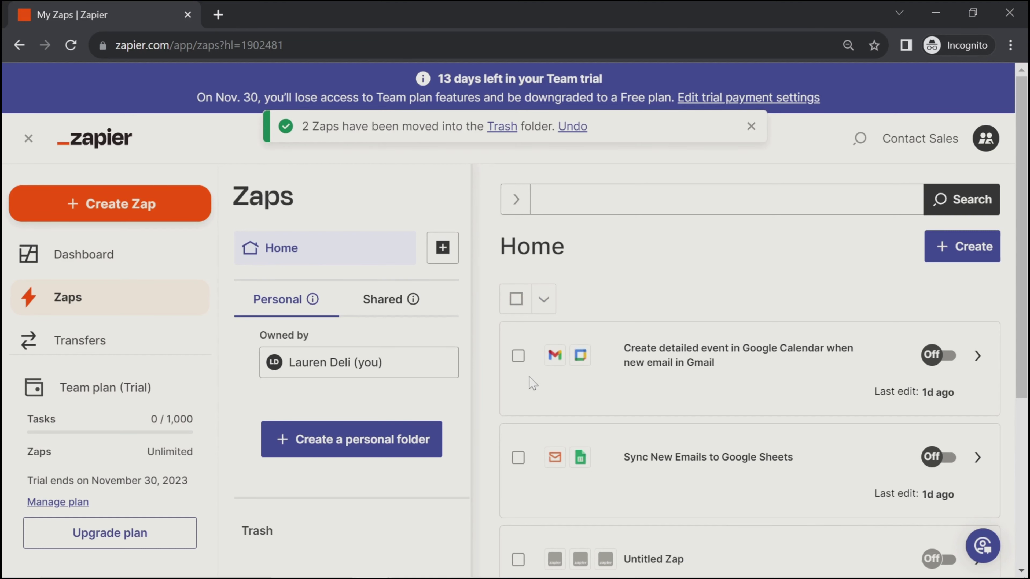
- Open the Trash folder to view the deleted Zaps
{"action": "scroll", "coordinate": [532, 383], "scroll_direction": "down", "scroll_amount": 2}
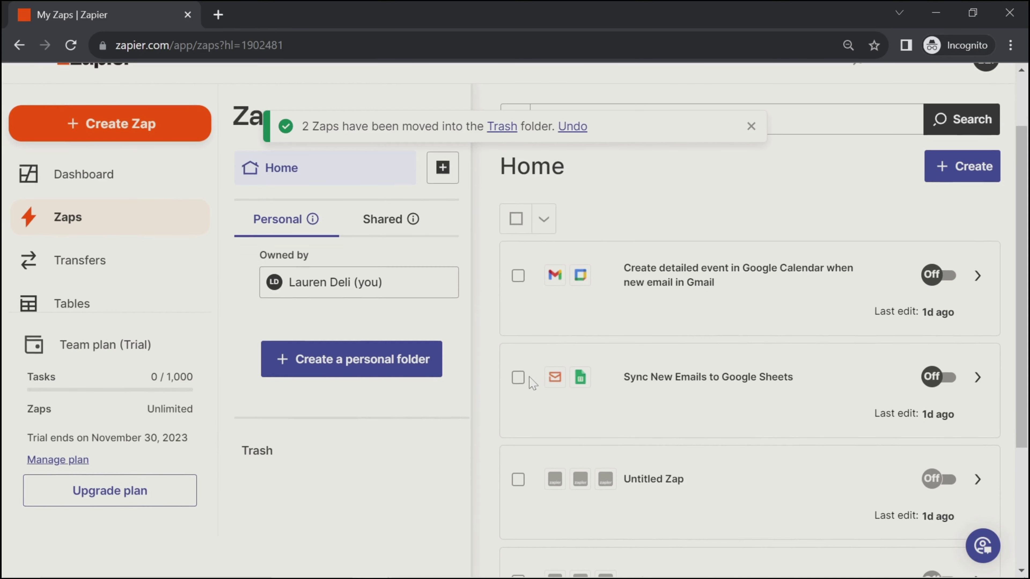
{"action": "left_click", "coordinate": [287, 452]}
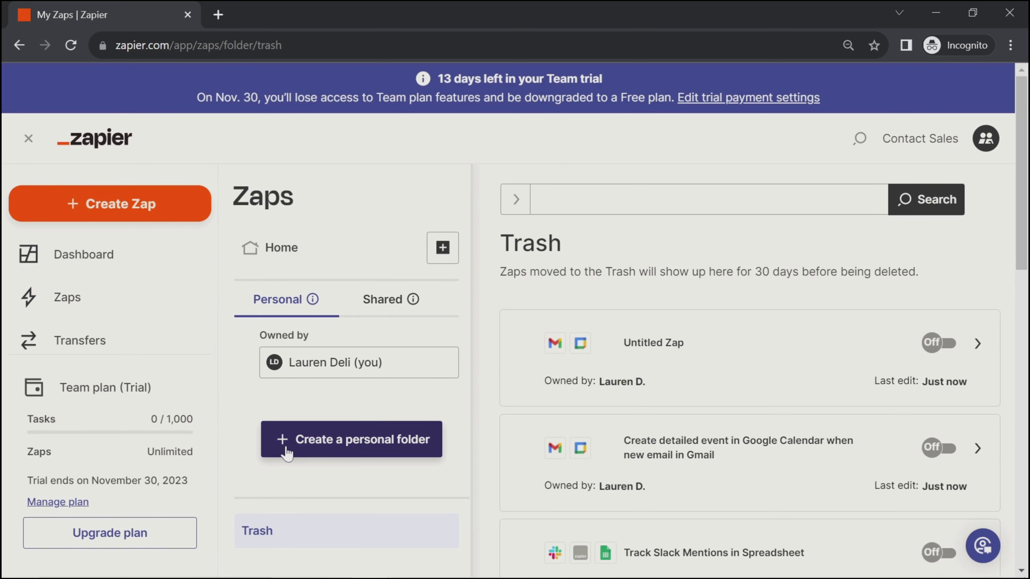
- Look through the Zaps in the Trash folder and search the Zaps for "slack"
{"action": "scroll", "coordinate": [339, 511], "scroll_direction": "down", "scroll_amount": 4}
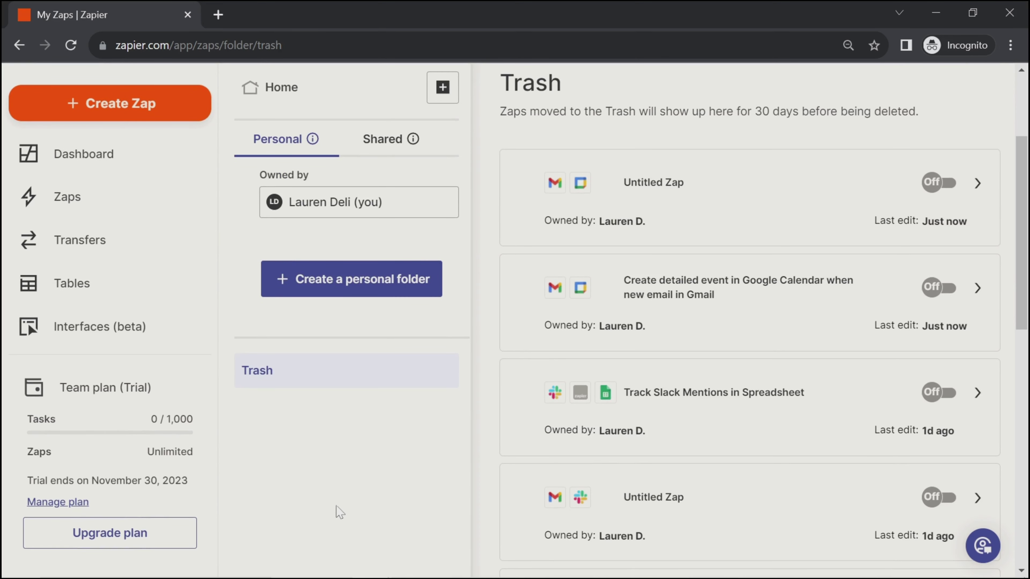
{"action": "scroll", "coordinate": [588, 461], "scroll_direction": "up", "scroll_amount": 4}
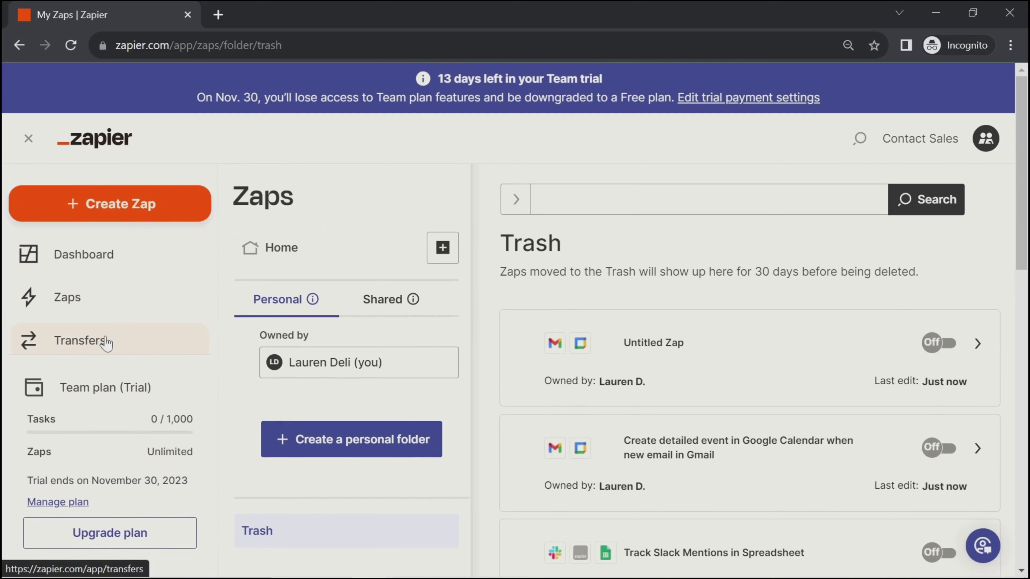
{"action": "left_click", "coordinate": [599, 201]}
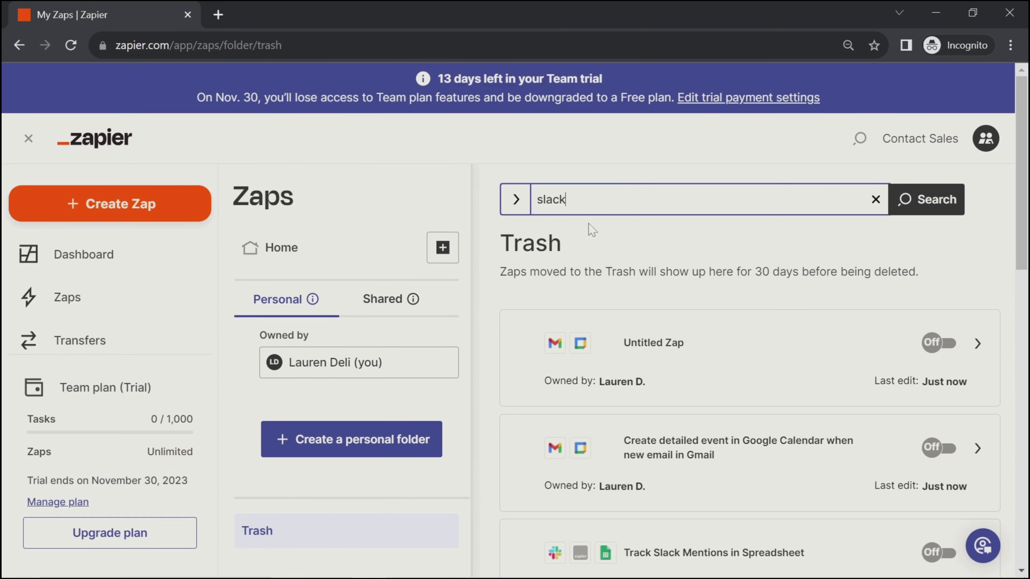
{"action": "type", "text": "slack"}
{"action": "left_click", "coordinate": [936, 199]}
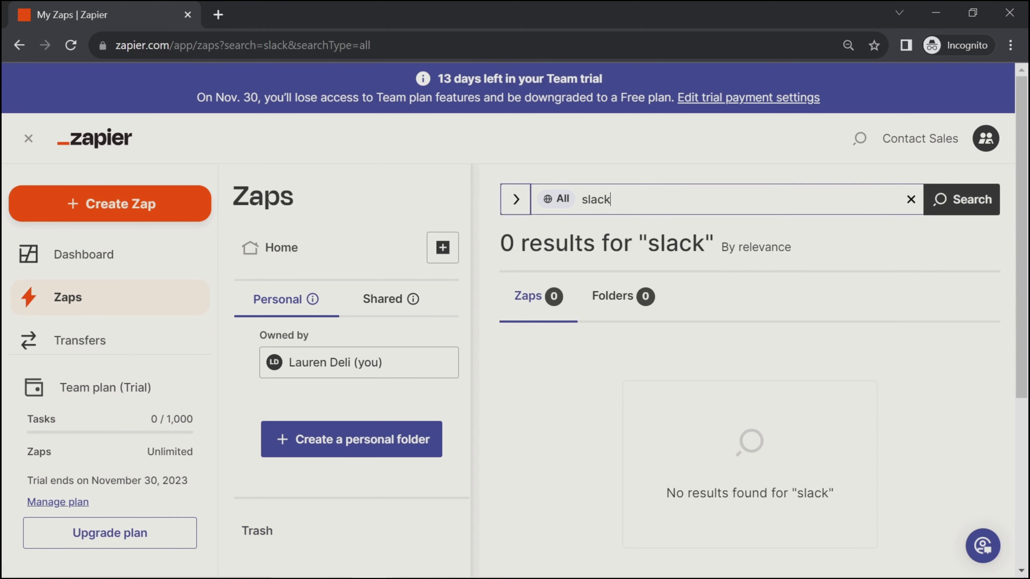
- Replace the search term and search all Zaps and folders for "twitter"
{"action": "left_click", "coordinate": [556, 209]}
{"action": "key", "text": "ctrl+a"}
{"action": "type", "text": "t"}
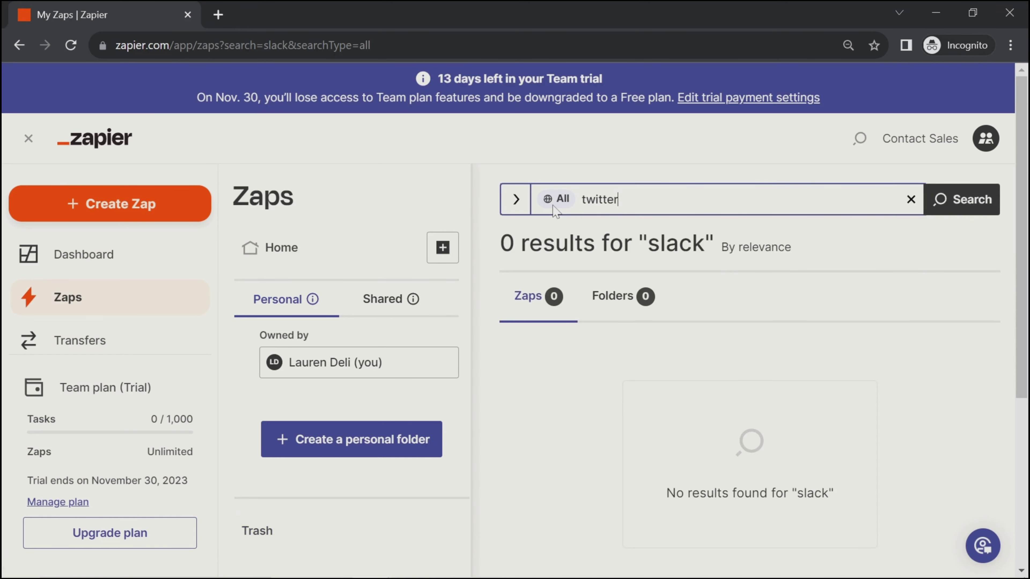
{"action": "type", "text": "witter"}
{"action": "left_click", "coordinate": [977, 200]}
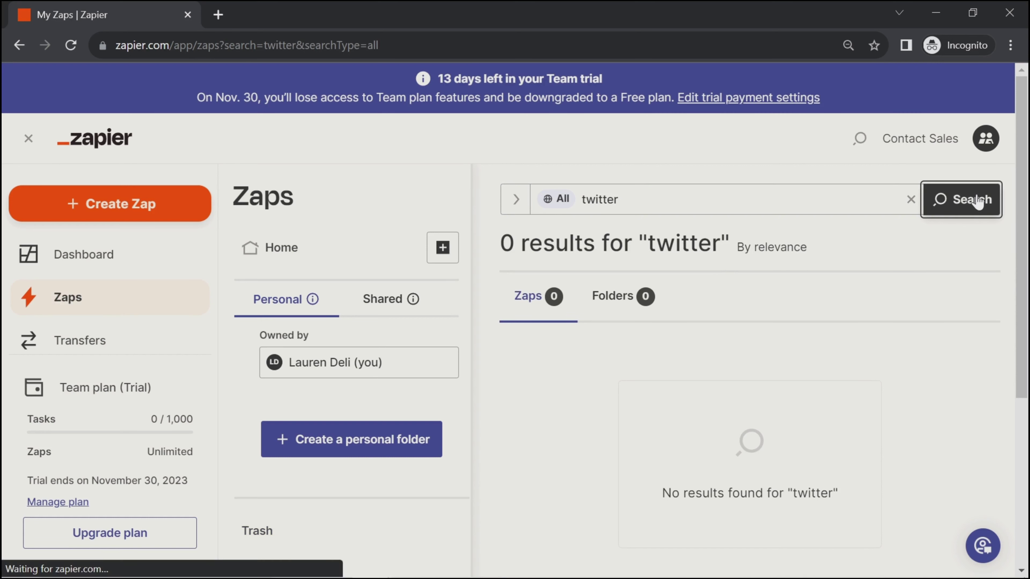
- Search all Zaps and folders for "google" and look through the matching Zaps
{"action": "left_click", "coordinate": [555, 209]}
{"action": "key", "text": "ctrl+a"}
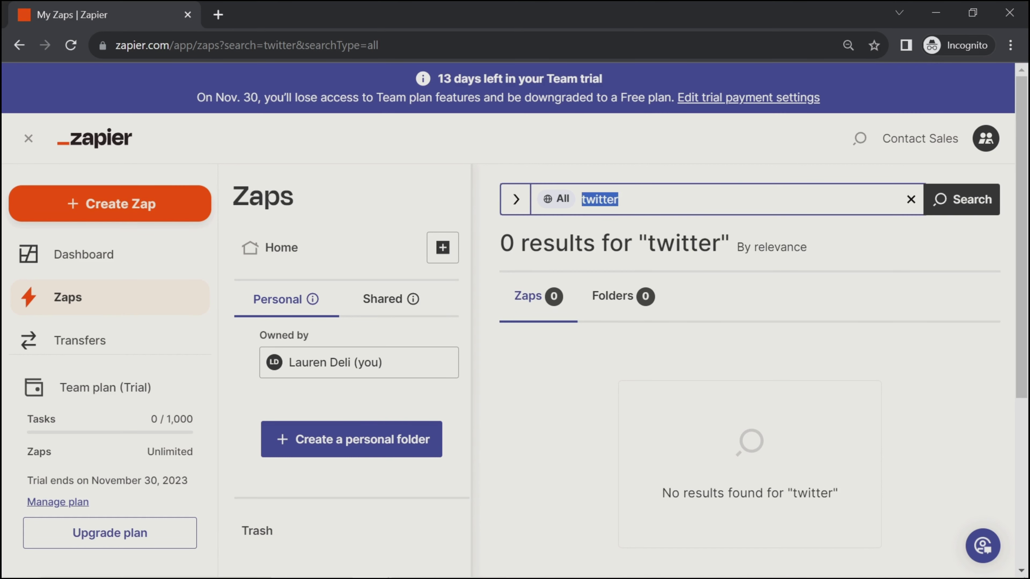
{"action": "key", "text": "BackSpace"}
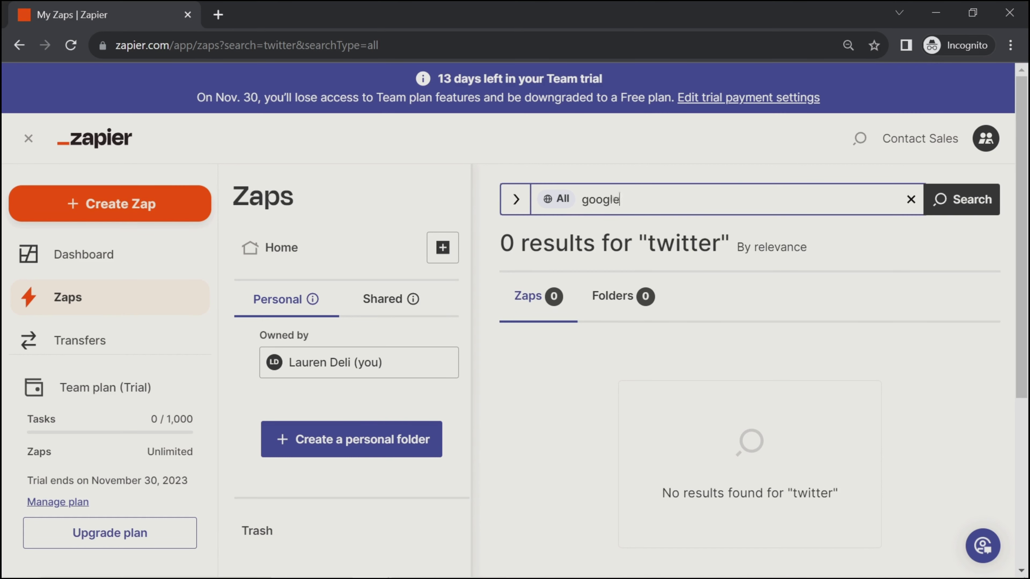
{"action": "left_click", "coordinate": [950, 201]}
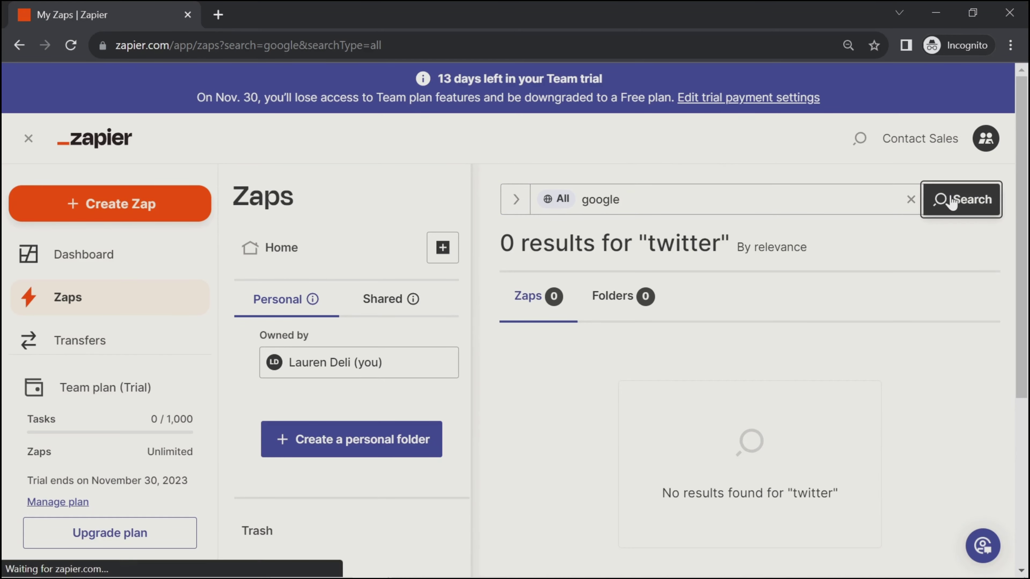
{"action": "scroll", "coordinate": [832, 438], "scroll_direction": "down", "scroll_amount": 5}
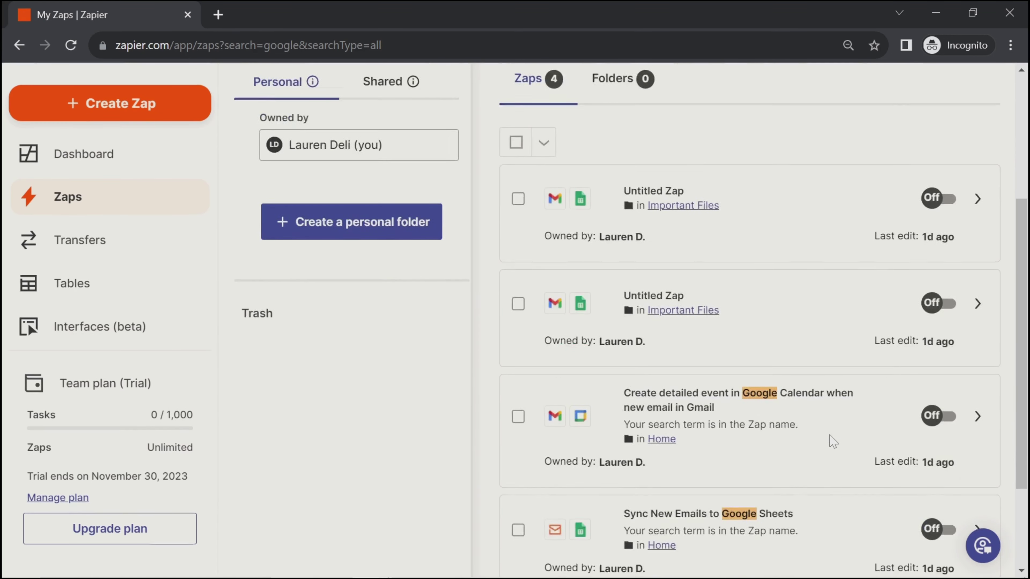
{"action": "scroll", "coordinate": [832, 440], "scroll_direction": "up", "scroll_amount": 5}
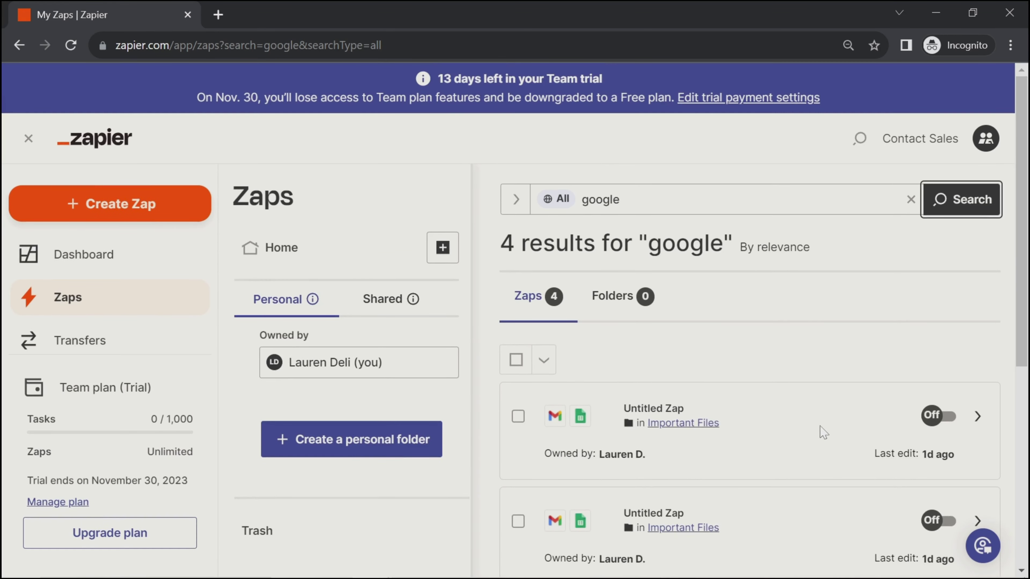
- Open the Transfers page and view the actions available for the Microsoft Excel → Slack transfer without choosing one
{"action": "left_click", "coordinate": [105, 344]}
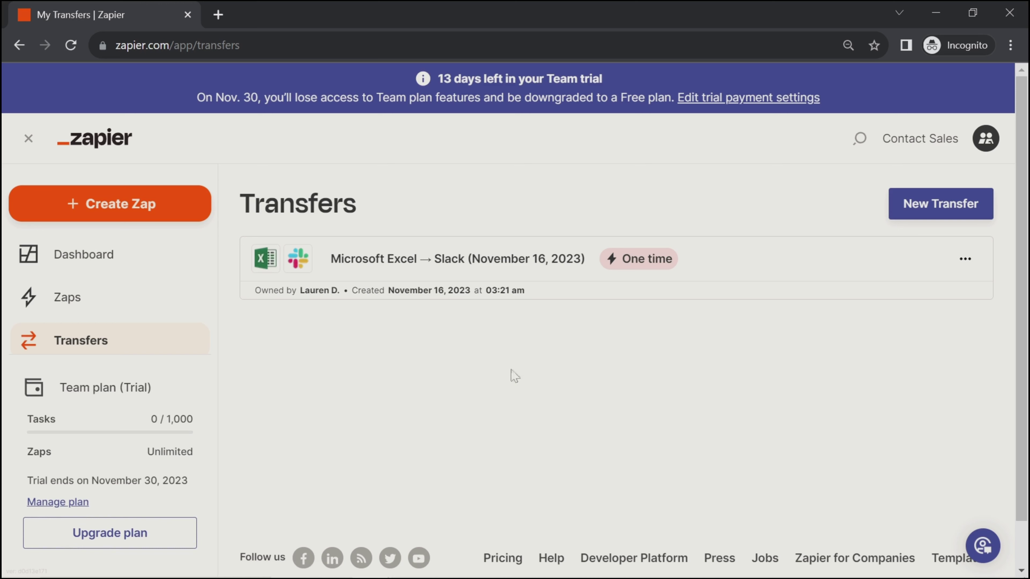
{"action": "left_click", "coordinate": [964, 261]}
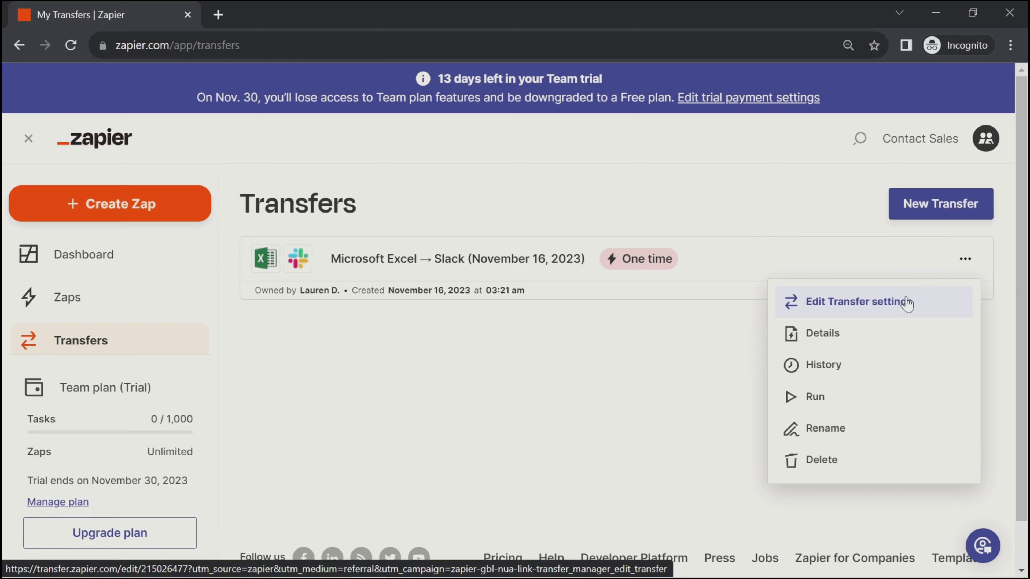
{"action": "left_click", "coordinate": [678, 402]}
- Start a new Transfer and review the choice between moving data one time and on a fixed schedule
{"action": "left_click", "coordinate": [965, 209]}
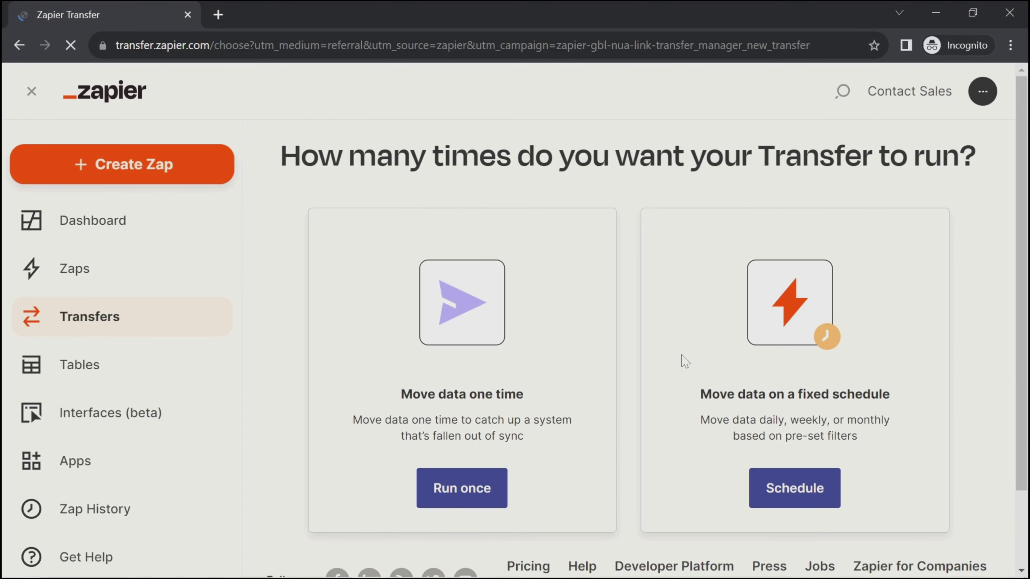
{"action": "scroll", "coordinate": [683, 362], "scroll_direction": "down", "scroll_amount": 2}
{"action": "left_click", "coordinate": [471, 409]}
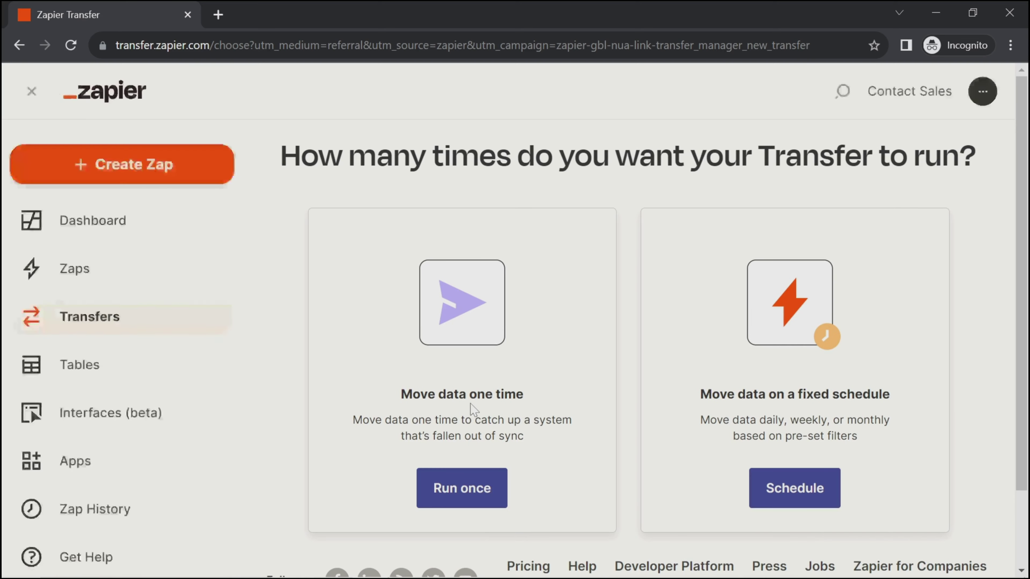
{"action": "scroll", "coordinate": [568, 404], "scroll_direction": "down", "scroll_amount": 2}
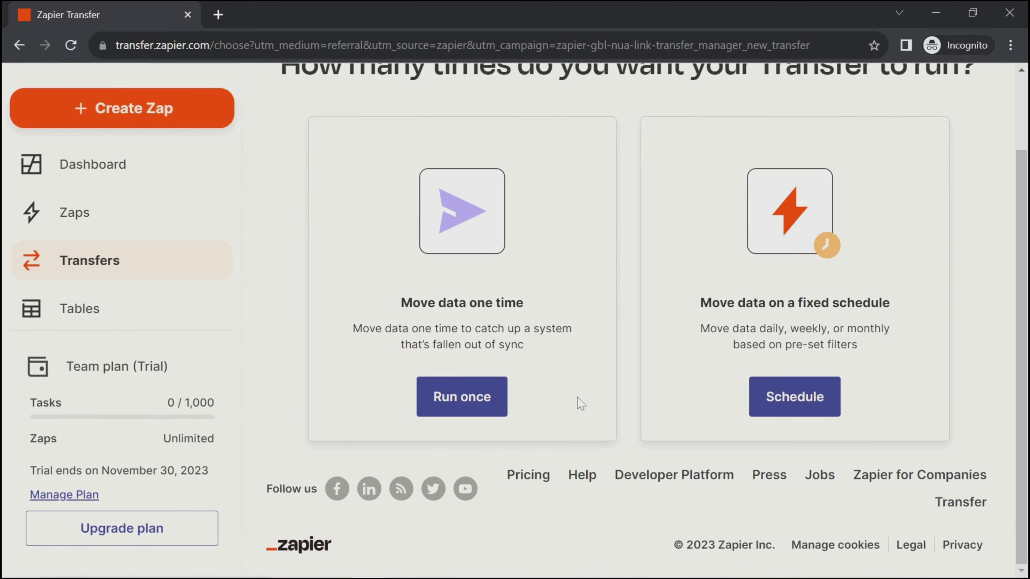
{"action": "scroll", "coordinate": [581, 403], "scroll_direction": "up", "scroll_amount": 2}
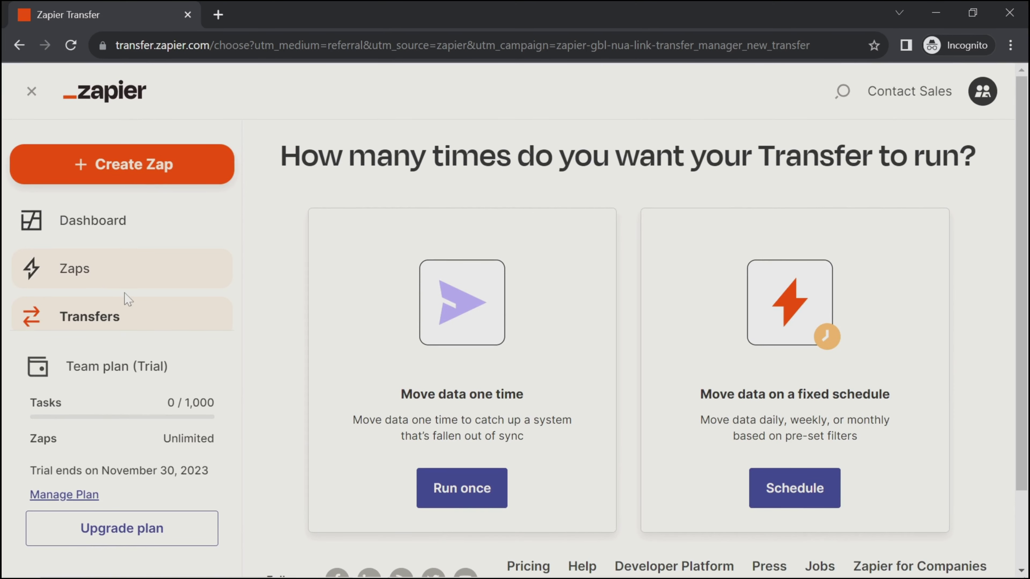
- Open the Tables page and browse its templates from To-Do List down to Simple Project Plan and Facebook Lead Tracker
{"action": "scroll", "coordinate": [129, 299], "scroll_direction": "down", "scroll_amount": 2}
{"action": "left_click", "coordinate": [97, 291]}
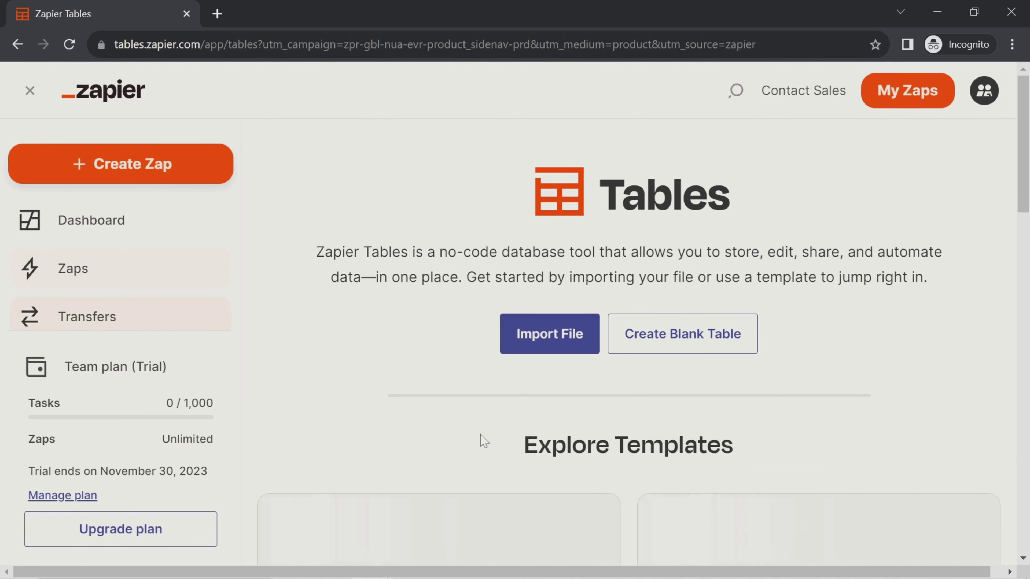
{"action": "scroll", "coordinate": [634, 479], "scroll_direction": "down", "scroll_amount": 10}
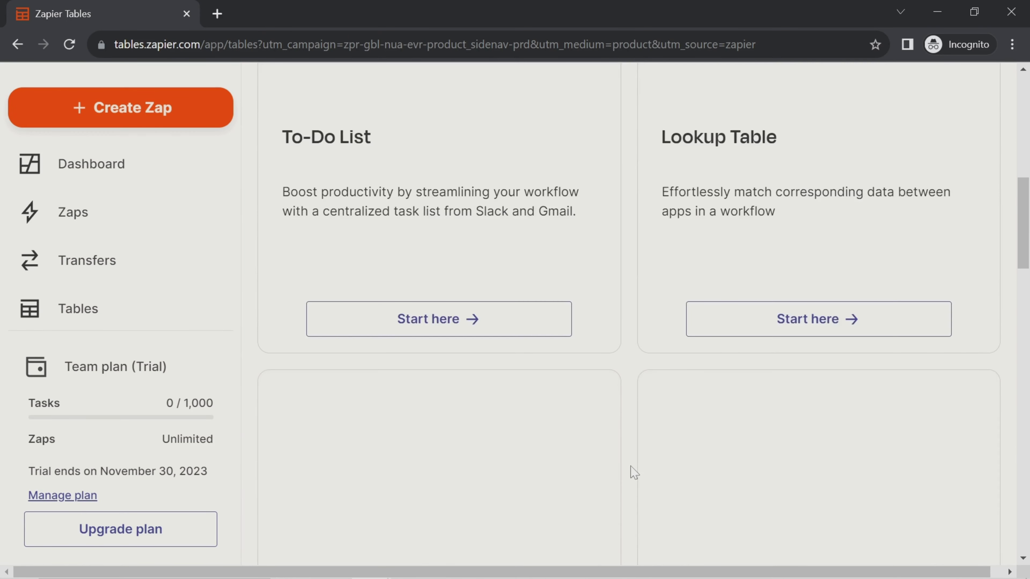
{"action": "scroll", "coordinate": [634, 473], "scroll_direction": "up", "scroll_amount": 7}
{"action": "scroll", "coordinate": [633, 472], "scroll_direction": "up", "scroll_amount": 3}
{"action": "scroll", "coordinate": [632, 470], "scroll_direction": "down", "scroll_amount": 8}
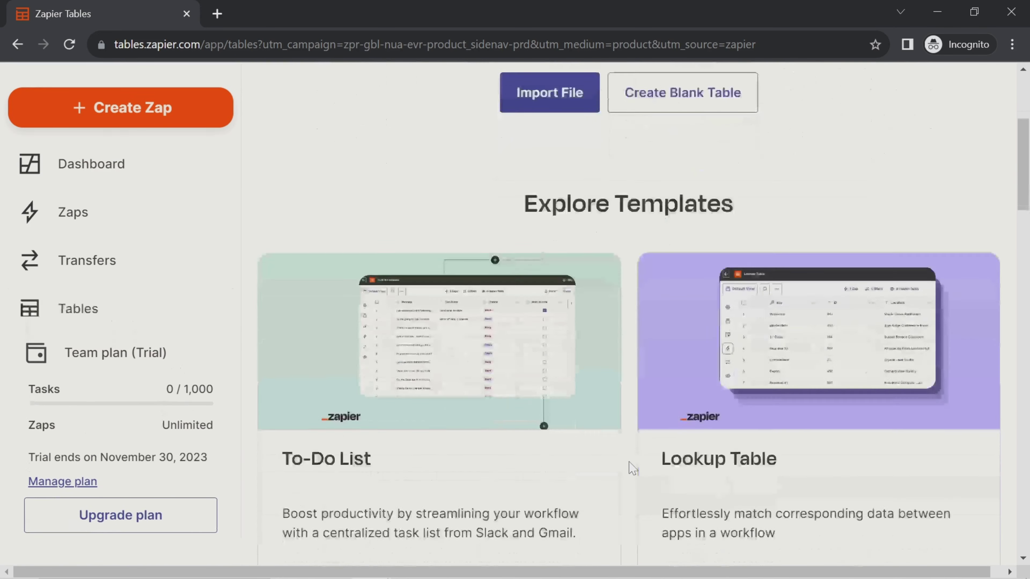
{"action": "scroll", "coordinate": [632, 469], "scroll_direction": "down", "scroll_amount": 15}
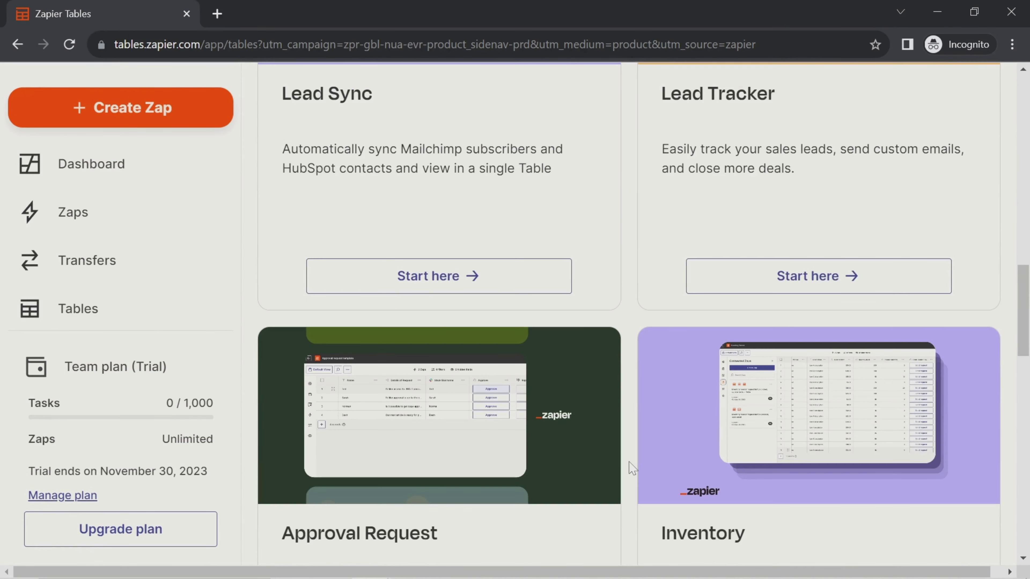
{"action": "scroll", "coordinate": [632, 468], "scroll_direction": "down", "scroll_amount": 15}
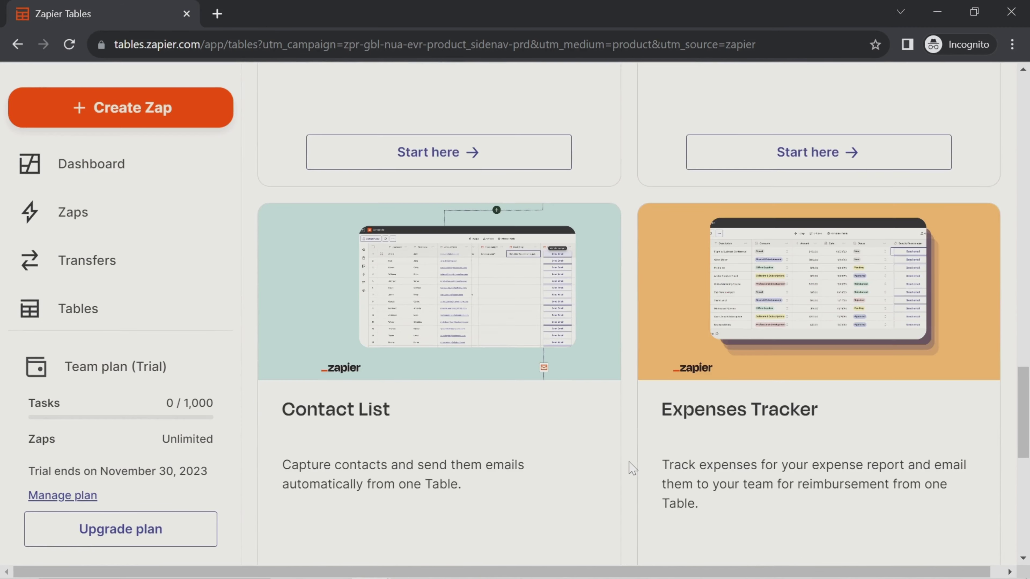
{"action": "scroll", "coordinate": [632, 468], "scroll_direction": "down", "scroll_amount": 1}
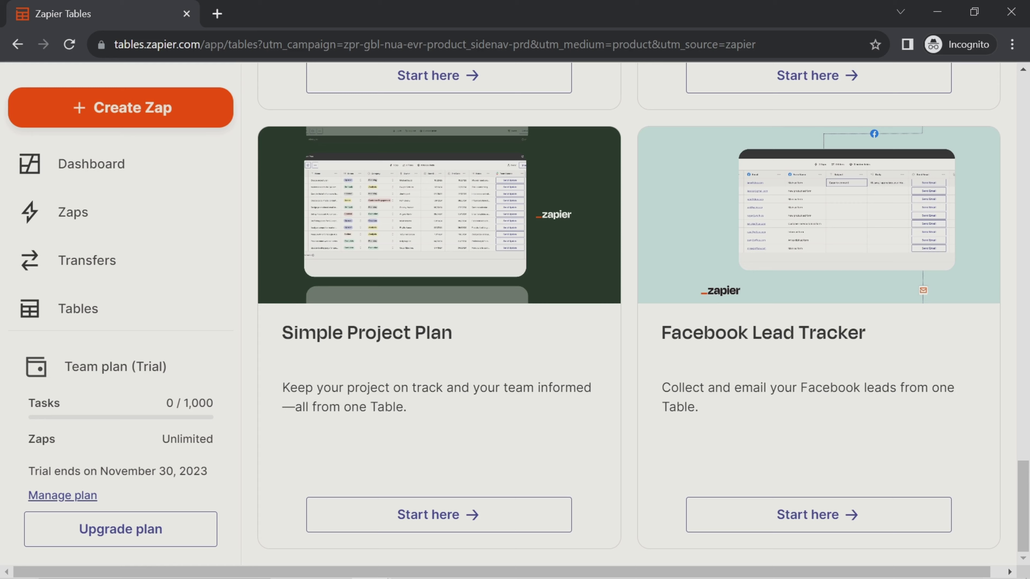
- Leave Tables for the Dashboard and open the Apps page listing the connected apps
{"action": "key", "text": "alt+Left"}
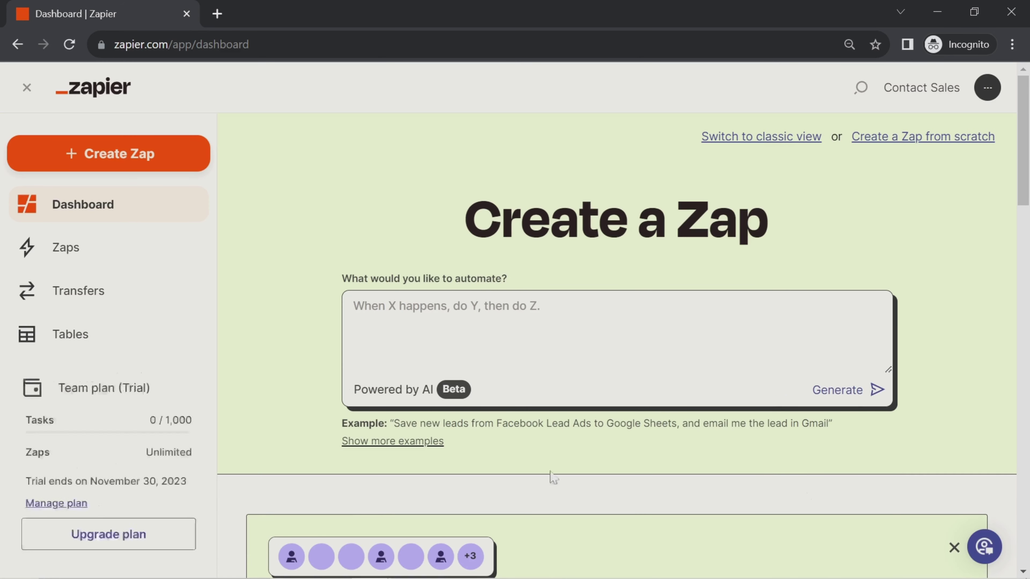
{"action": "scroll", "coordinate": [141, 403], "scroll_direction": "down", "scroll_amount": 10}
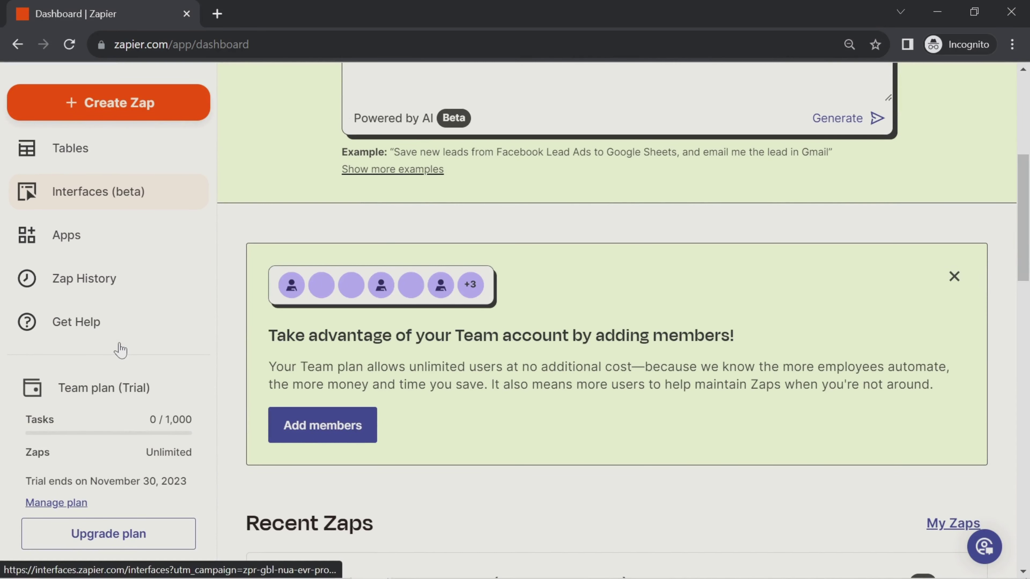
{"action": "scroll", "coordinate": [123, 349], "scroll_direction": "down", "scroll_amount": 2}
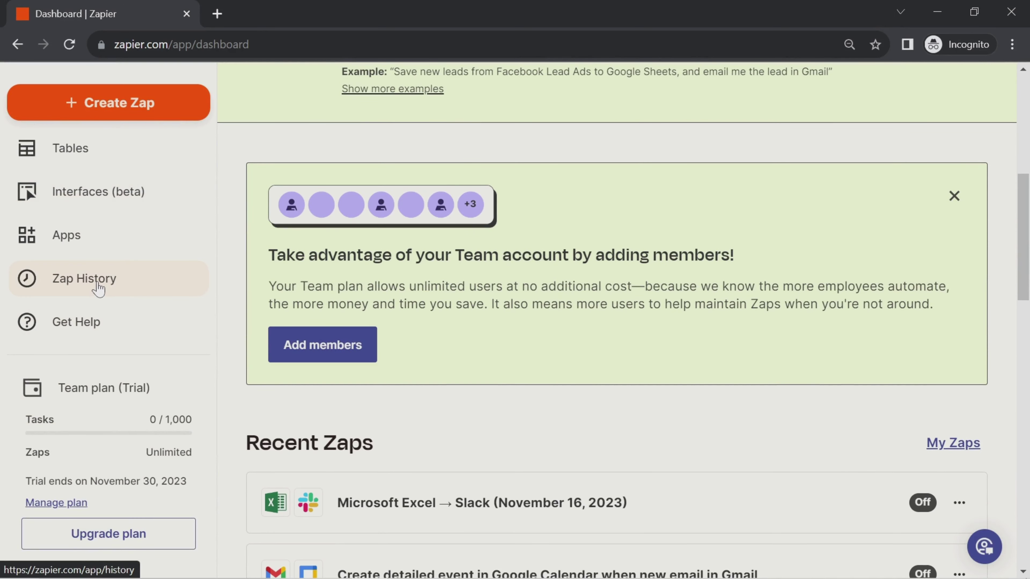
{"action": "left_click", "coordinate": [95, 242]}
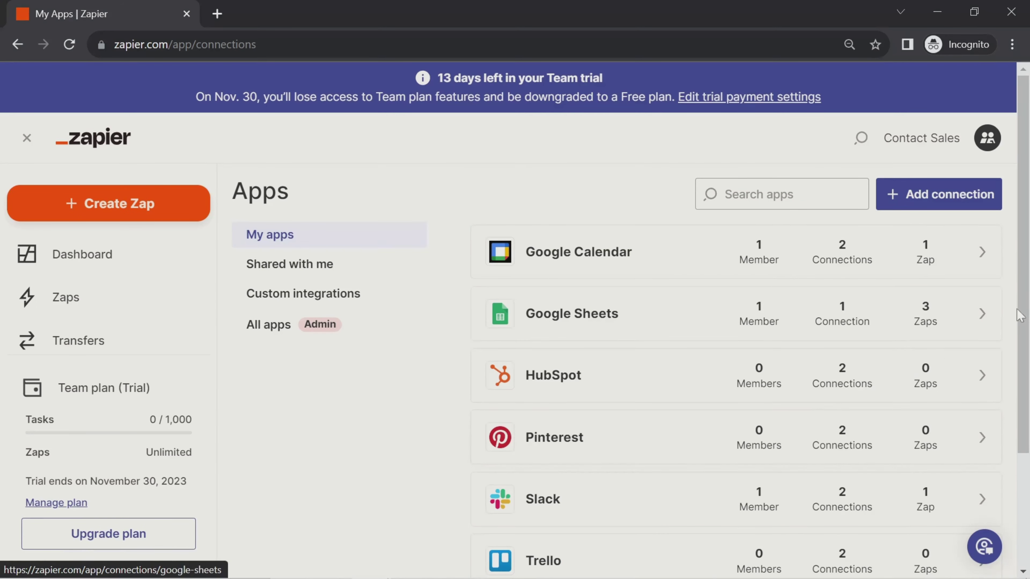
- Open the Google Calendar app and delete its first connection, the one added 20 hours ago that no Zap uses
{"action": "left_click", "coordinate": [982, 254]}
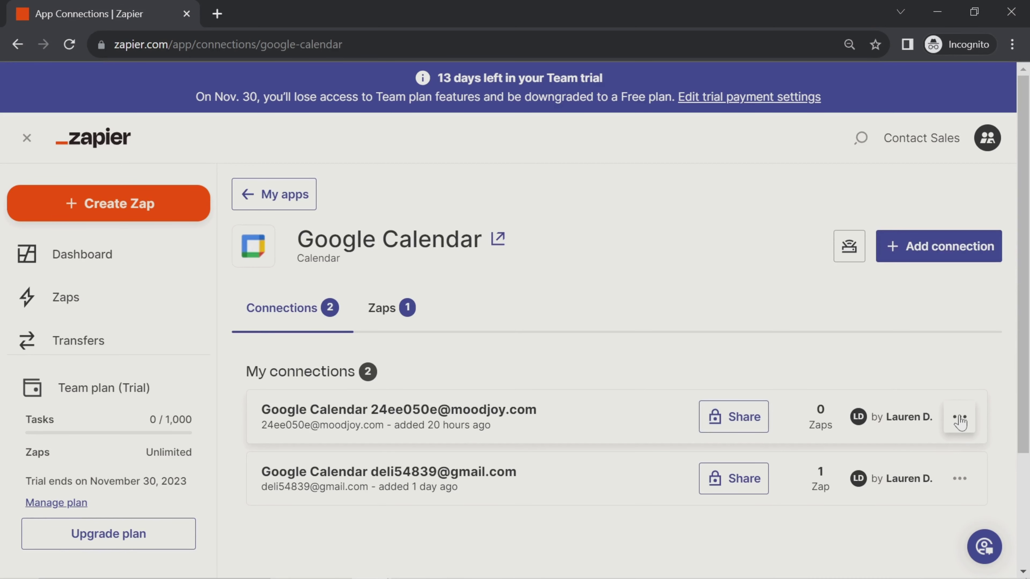
{"action": "left_click", "coordinate": [959, 417]}
{"action": "scroll", "coordinate": [876, 523], "scroll_direction": "down", "scroll_amount": 3}
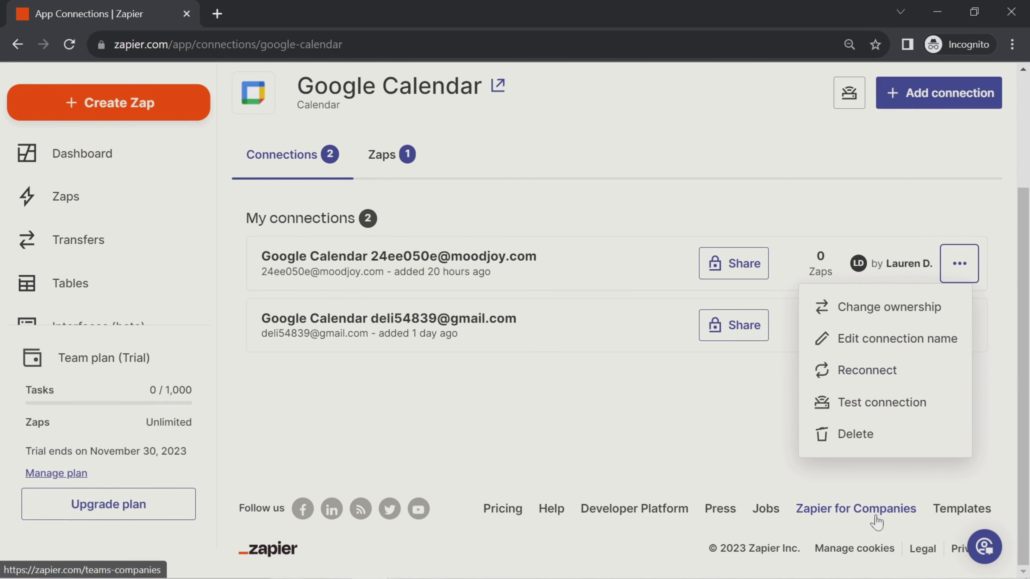
{"action": "left_click", "coordinate": [873, 444]}
{"action": "left_click", "coordinate": [643, 376]}
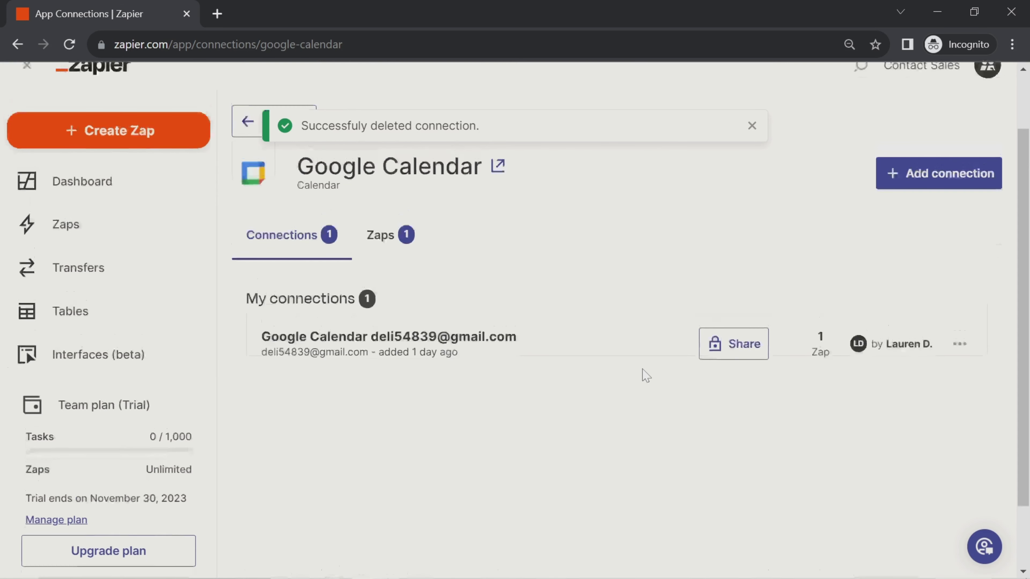
{"action": "scroll", "coordinate": [645, 375], "scroll_direction": "up", "scroll_amount": 2}
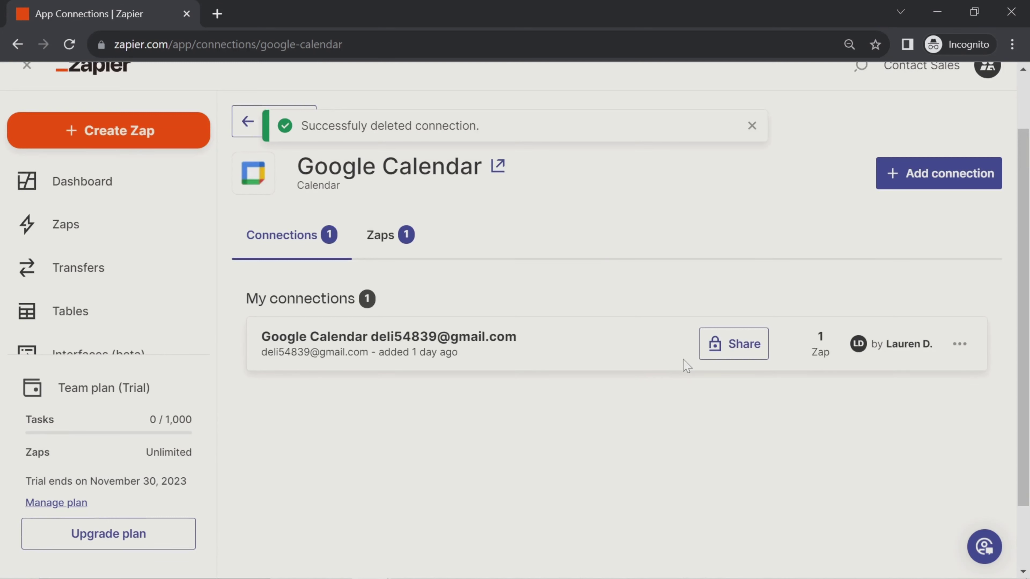
- Return to My apps, search the apps for "hubspot" and clear the search
{"action": "left_click", "coordinate": [17, 44]}
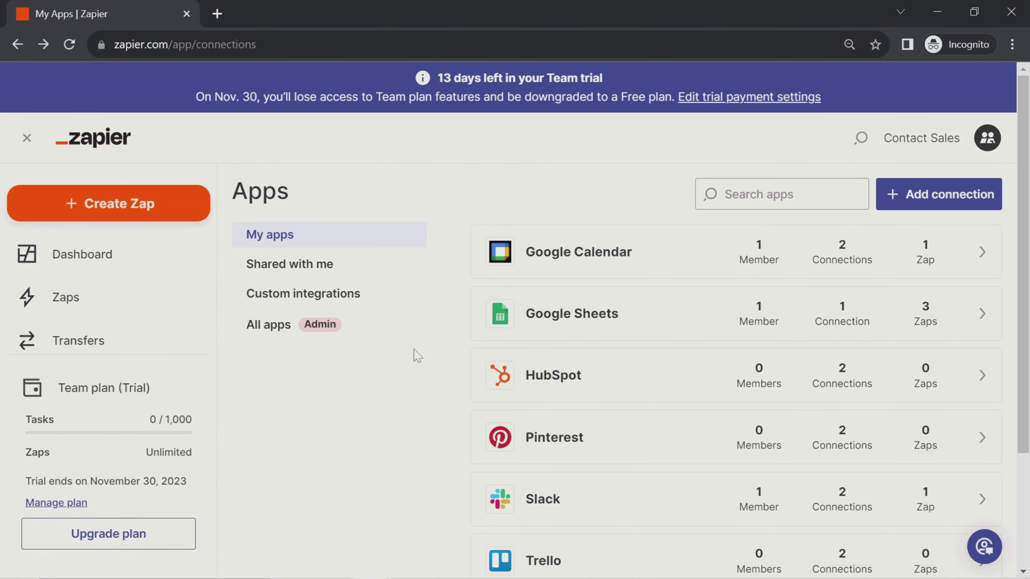
{"action": "left_click", "coordinate": [770, 194]}
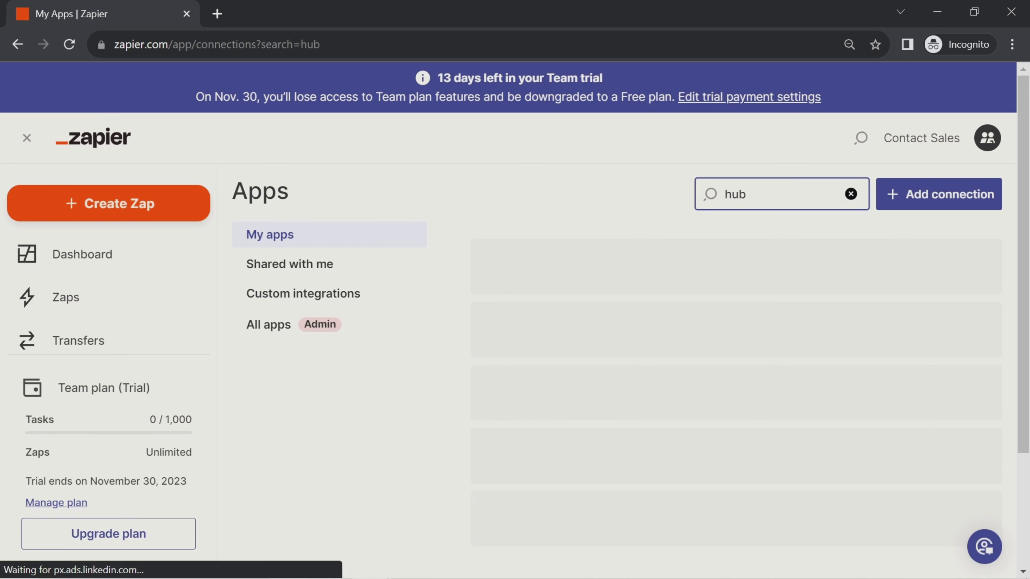
{"action": "type", "text": "hubspot"}
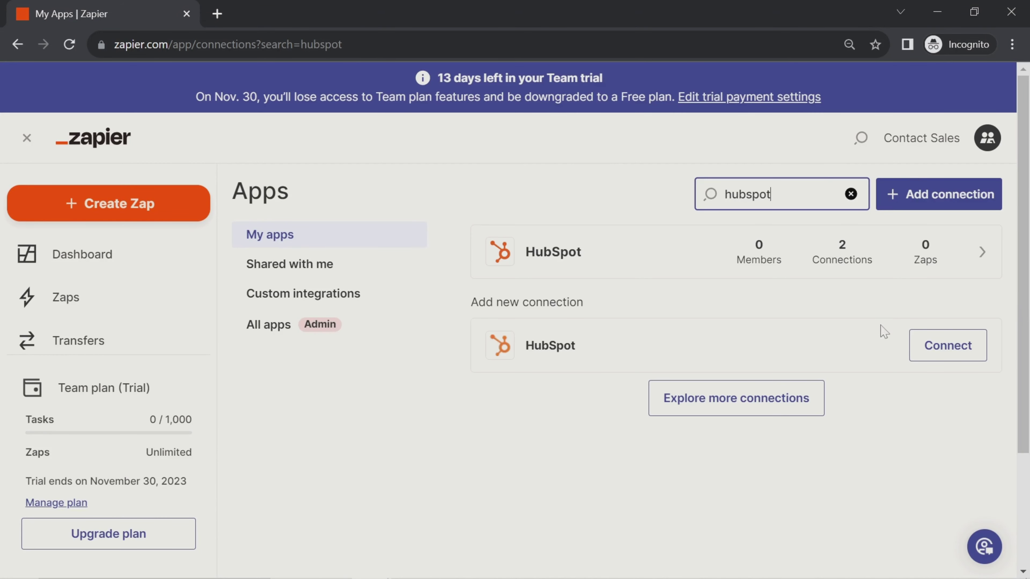
{"action": "left_click", "coordinate": [850, 195]}
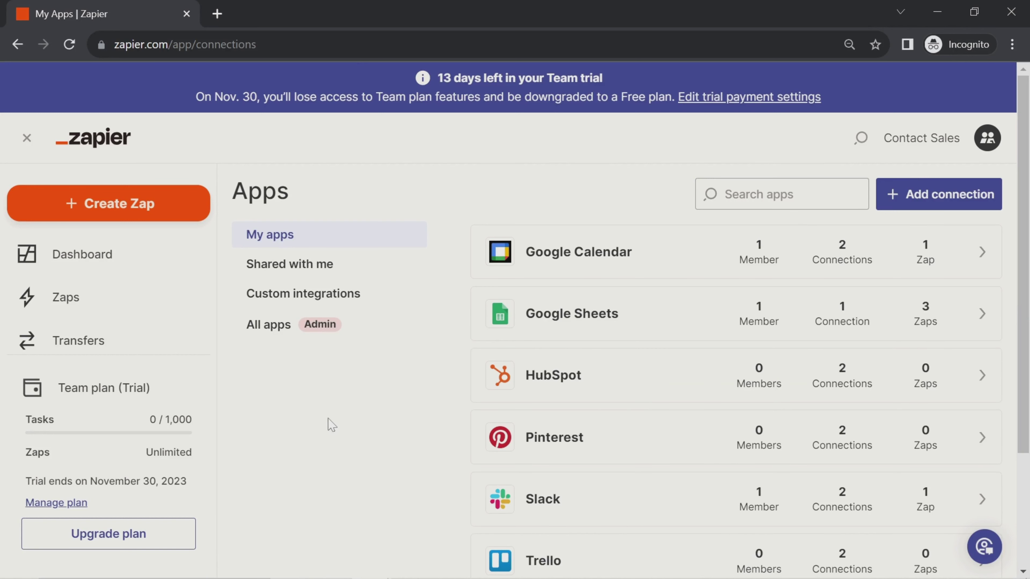
- Open the Zap History page and look through the Zap runs of the past 30 days
{"action": "scroll", "coordinate": [128, 321], "scroll_direction": "down", "scroll_amount": 4}
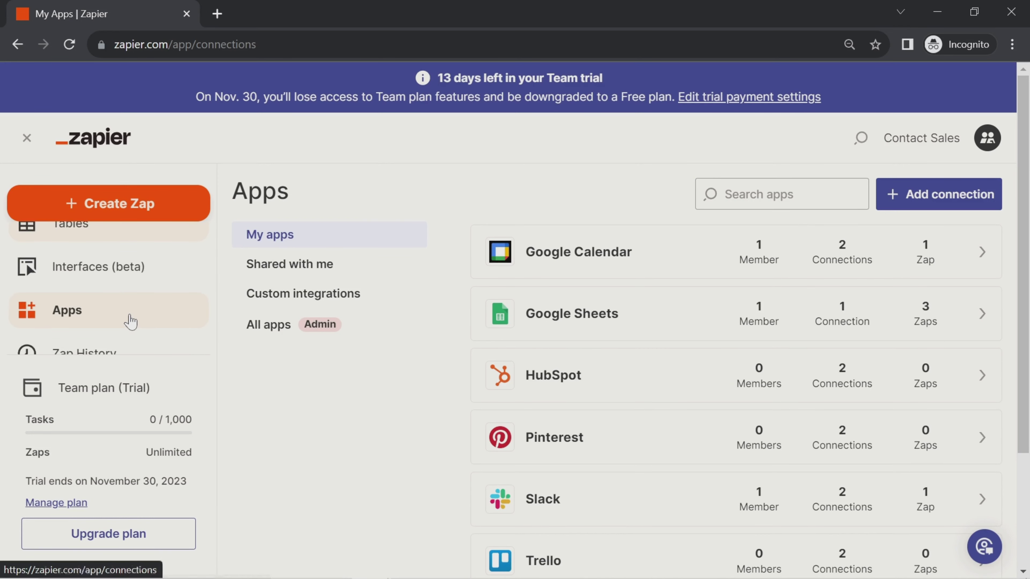
{"action": "scroll", "coordinate": [129, 320], "scroll_direction": "down", "scroll_amount": 2}
{"action": "left_click", "coordinate": [106, 299]}
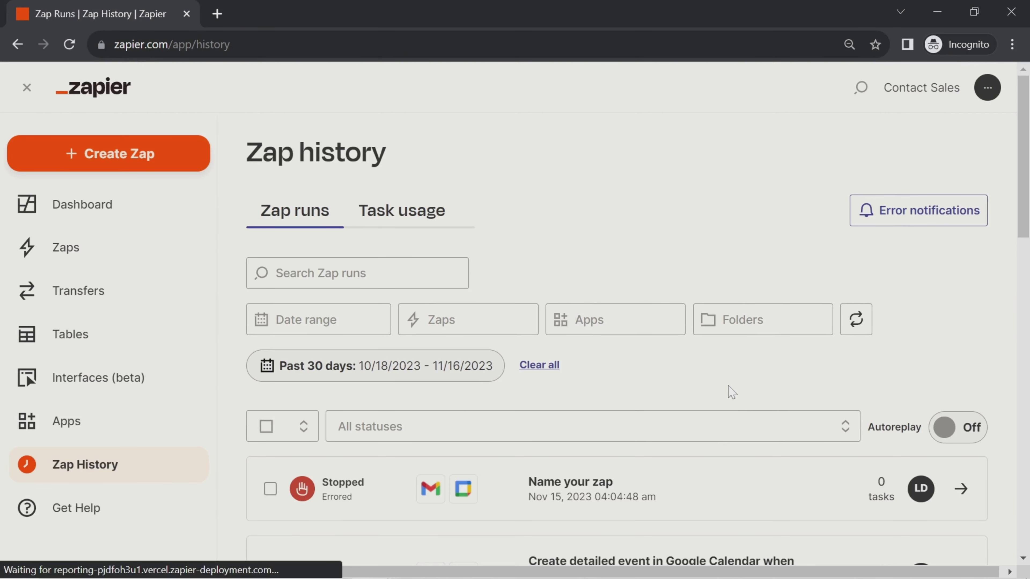
{"action": "scroll", "coordinate": [731, 393], "scroll_direction": "down", "scroll_amount": 5}
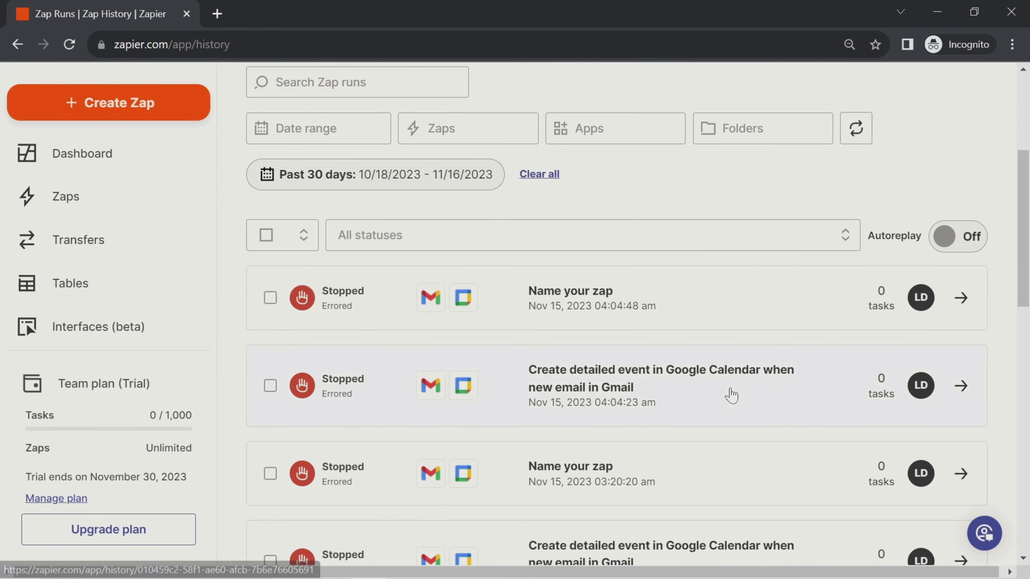
{"action": "scroll", "coordinate": [731, 394], "scroll_direction": "down", "scroll_amount": 4}
{"action": "scroll", "coordinate": [732, 394], "scroll_direction": "up", "scroll_amount": 2}
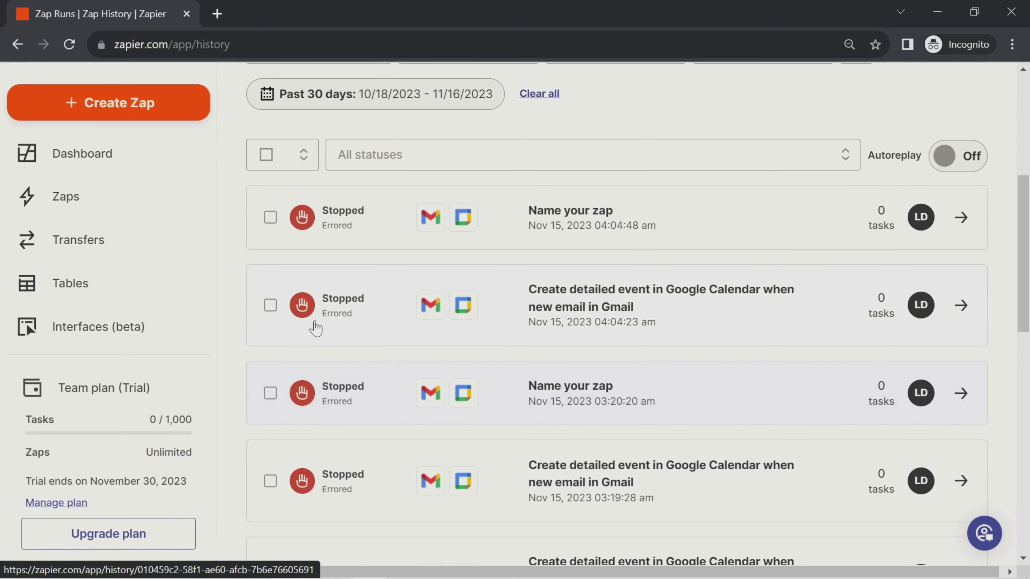
- Select all shown Zap runs in the history list and delete their run logs
{"action": "left_click", "coordinate": [267, 156]}
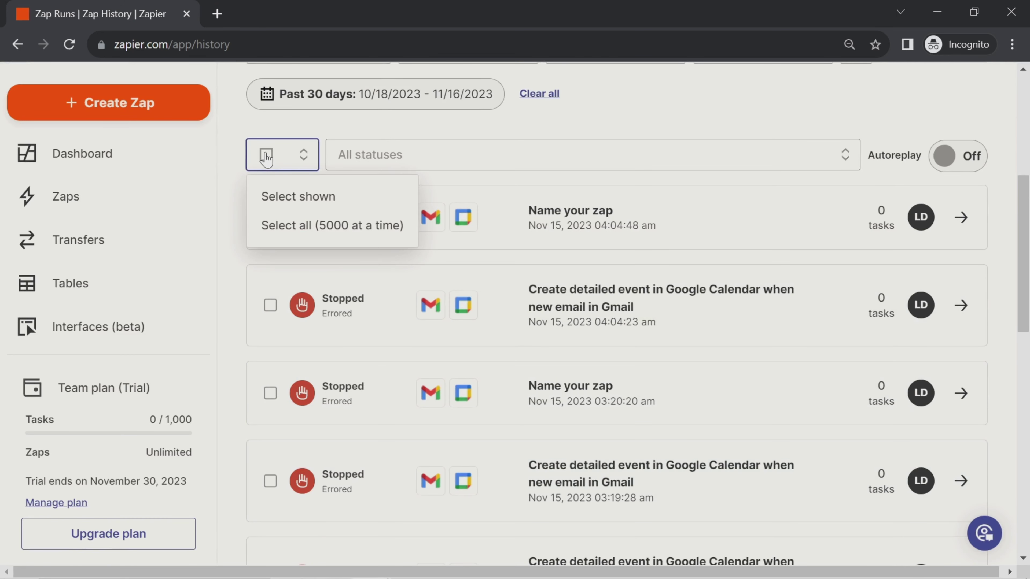
{"action": "left_click", "coordinate": [278, 196]}
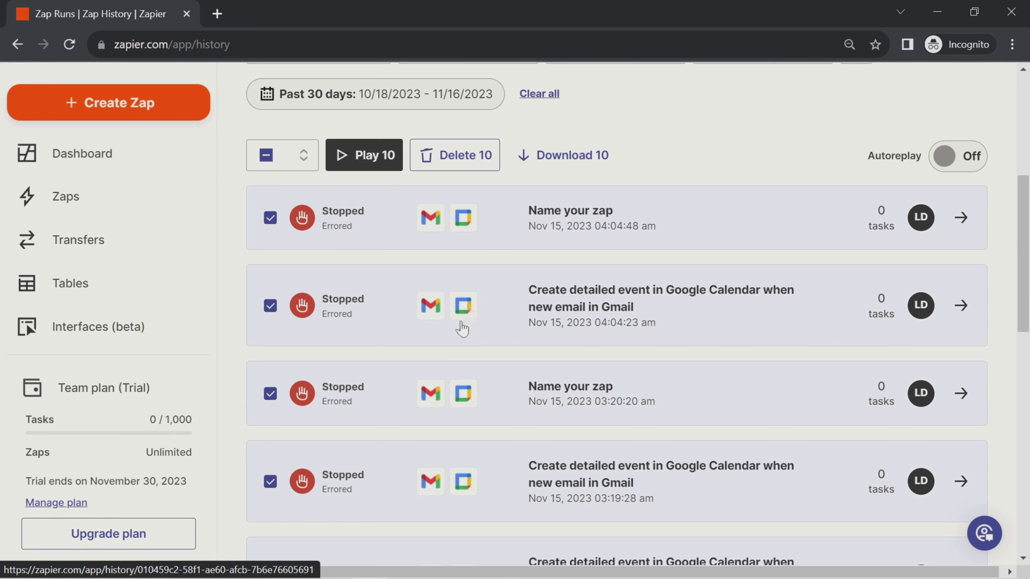
{"action": "left_click", "coordinate": [473, 156]}
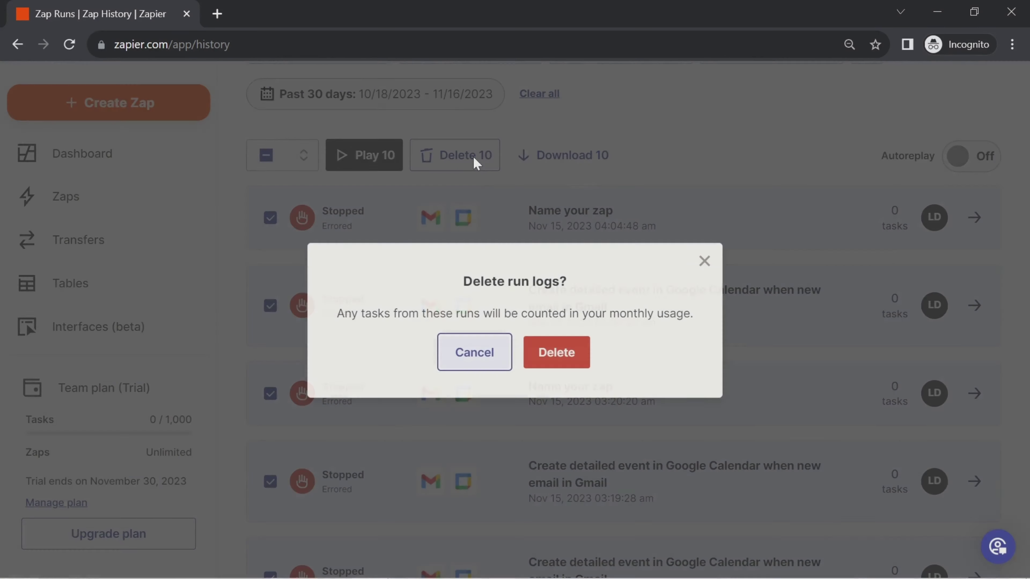
{"action": "left_click", "coordinate": [554, 354]}
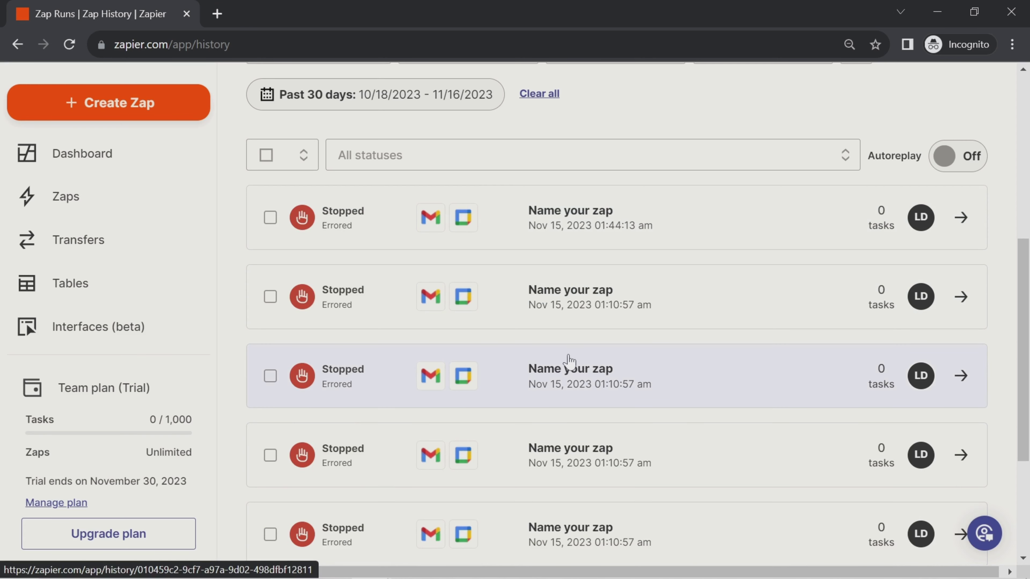
- Open the Help Center from Get Help and browse its topic cards from Zaps down to Product updates
{"action": "scroll", "coordinate": [149, 315], "scroll_direction": "down", "scroll_amount": 3}
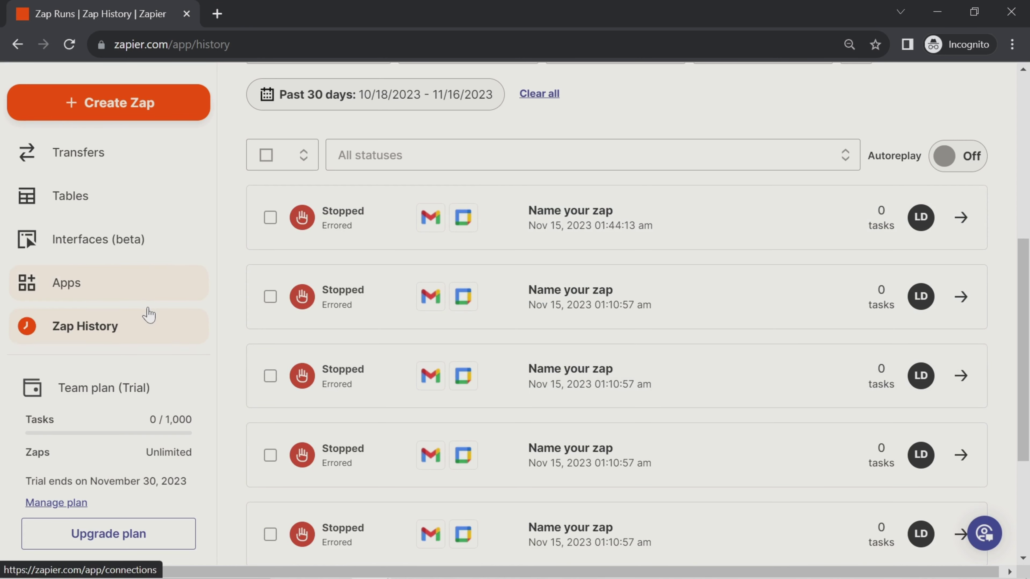
{"action": "left_click", "coordinate": [108, 324]}
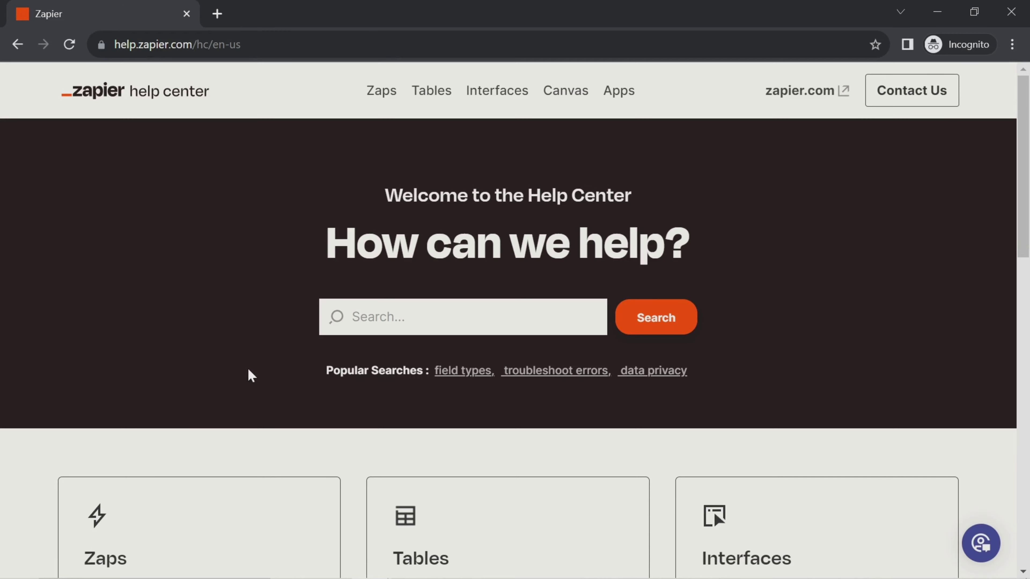
{"action": "scroll", "coordinate": [261, 386], "scroll_direction": "down", "scroll_amount": 8}
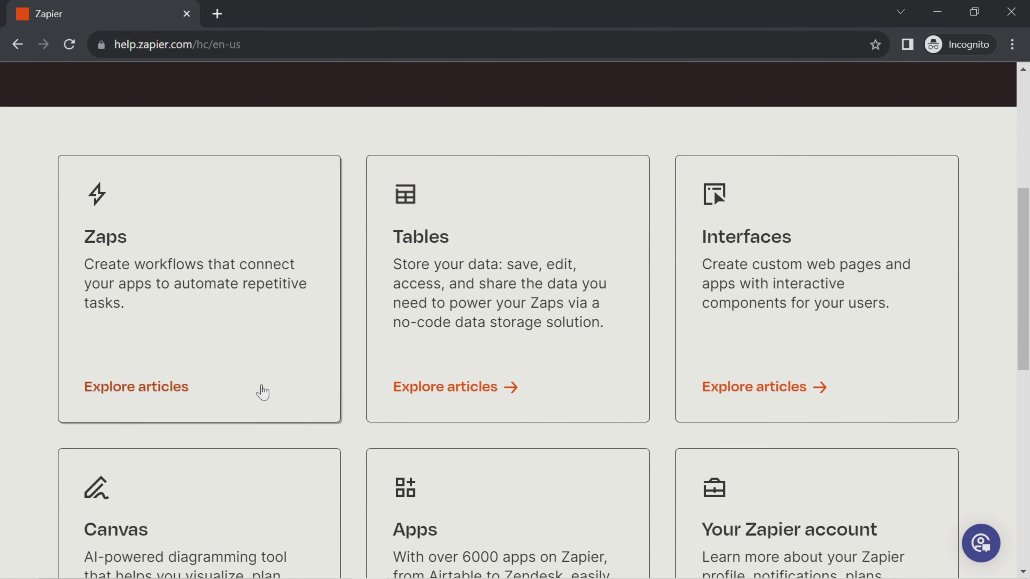
{"action": "scroll", "coordinate": [262, 391], "scroll_direction": "down", "scroll_amount": 10}
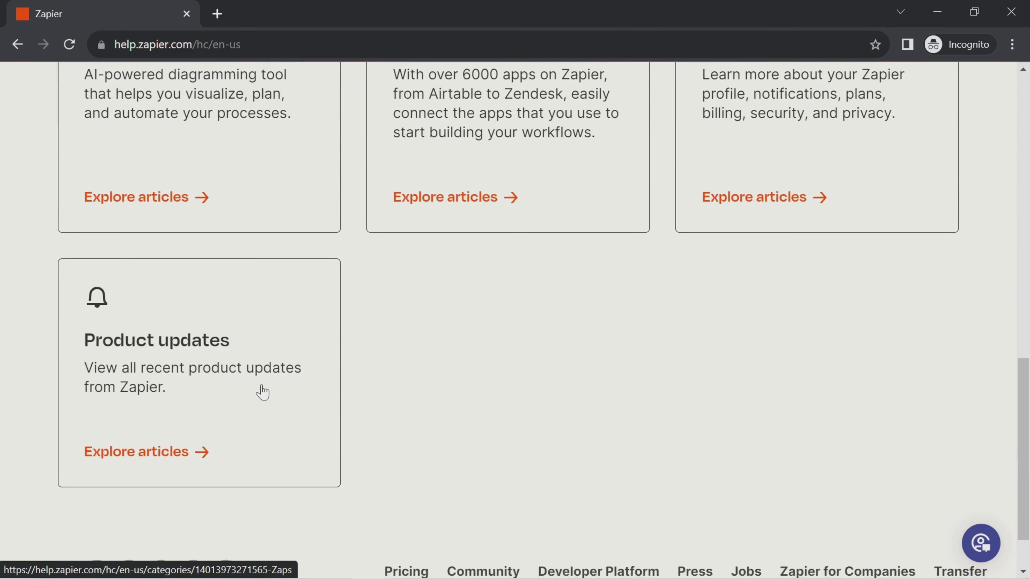
{"action": "scroll", "coordinate": [263, 392], "scroll_direction": "up", "scroll_amount": 15}
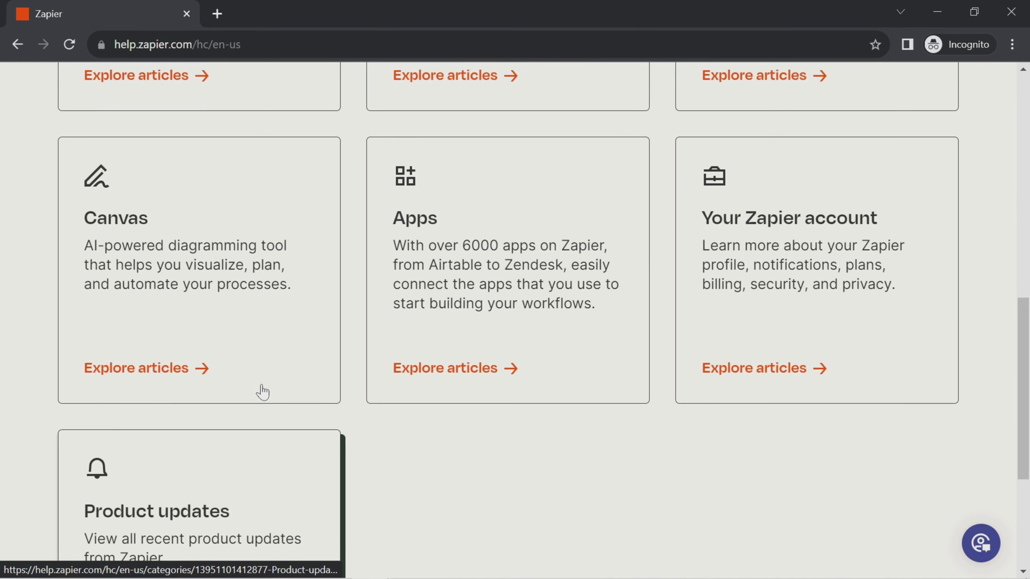
{"action": "scroll", "coordinate": [262, 392], "scroll_direction": "up", "scroll_amount": 4}
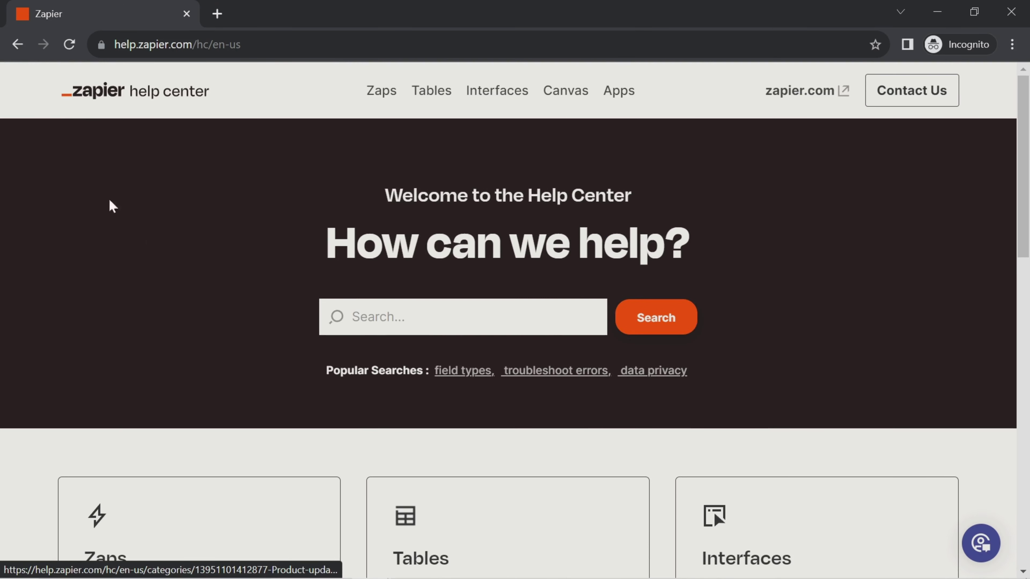
- Return from the Help Center to Zap History and open the Dashboard
{"action": "left_click", "coordinate": [17, 46]}
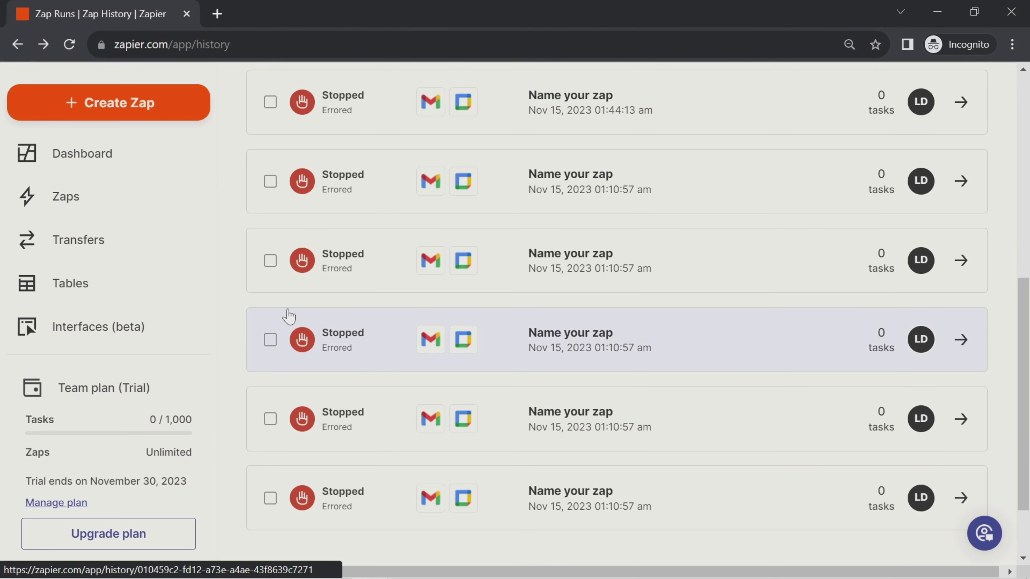
{"action": "left_click", "coordinate": [117, 164]}
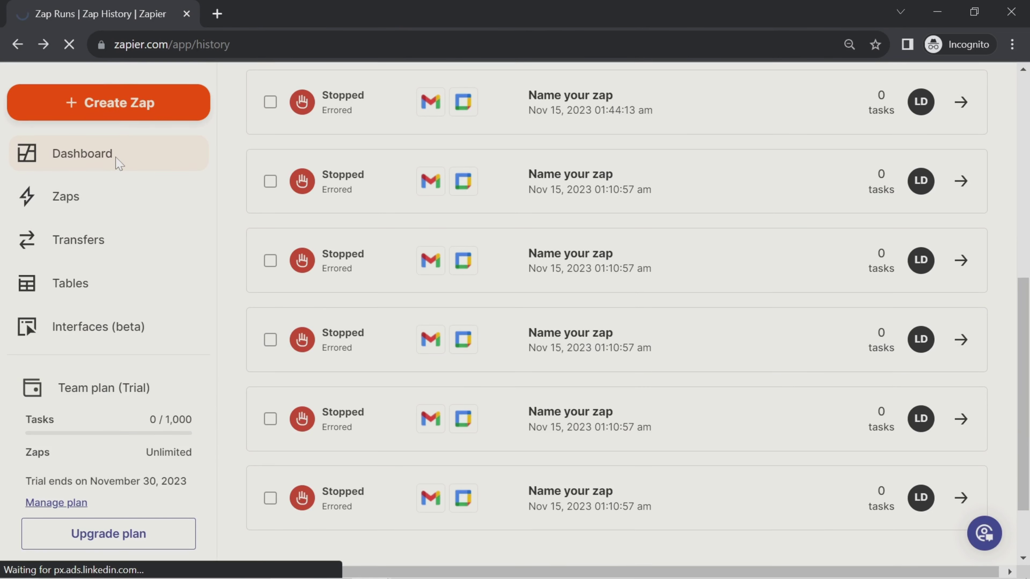